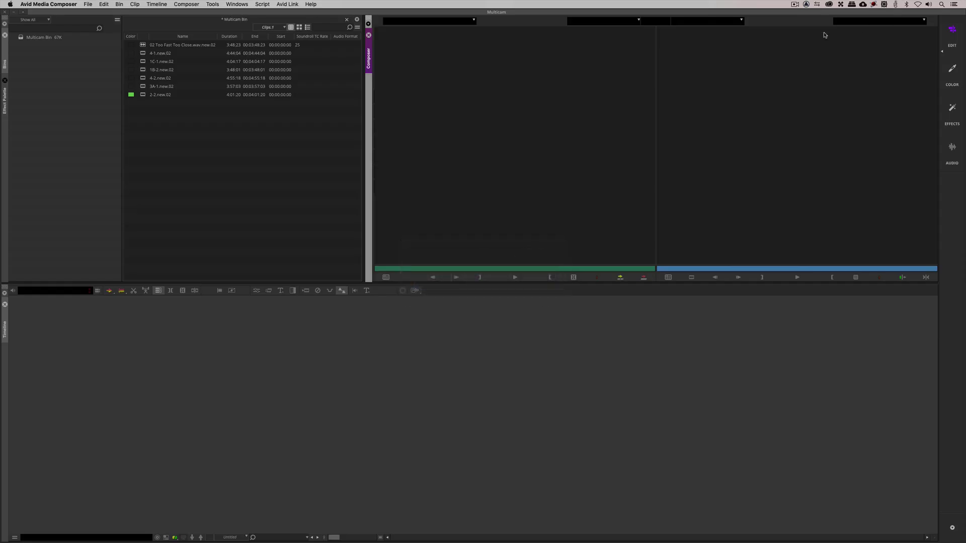
Preview the 2-2, 3A-1, 4-2, 1B-2 and 1C-1 angle clips in the source monitor
left_click(143, 96)
left_click(142, 86)
left_click(143, 78)
left_click(143, 71)
left_click(144, 62)
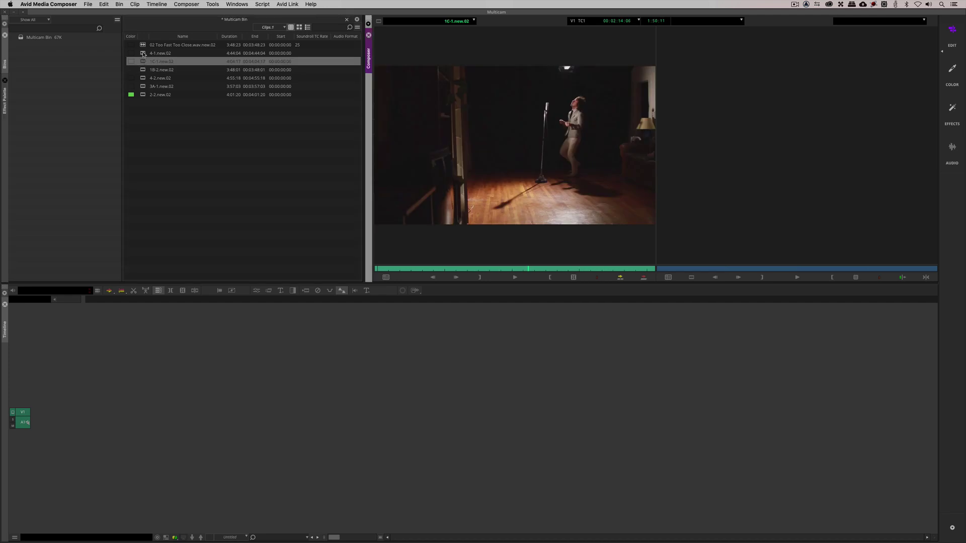
Recheck the angles down to the 2-2.new.02 drummer clip, then select all six angle clips
left_click(144, 71)
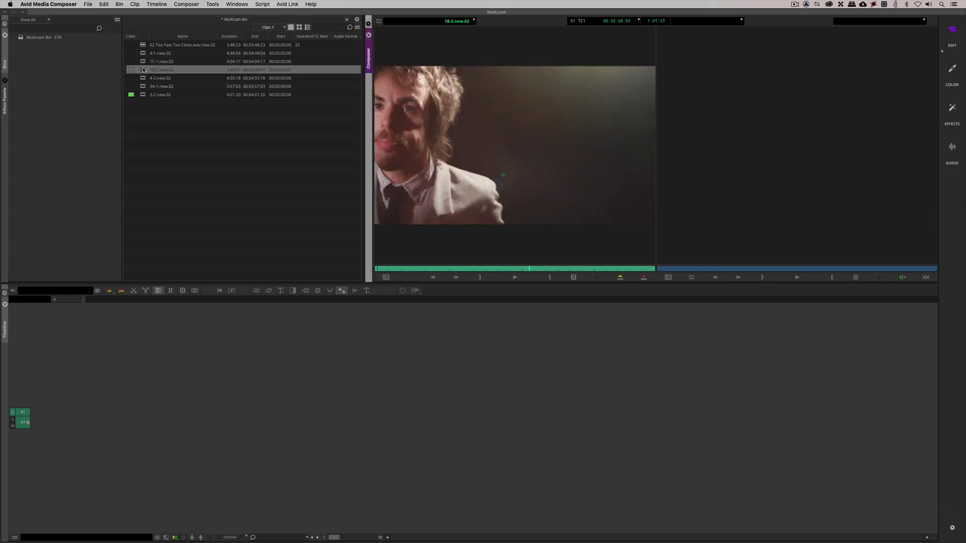
left_click(144, 79)
left_click(144, 87)
left_click(144, 95)
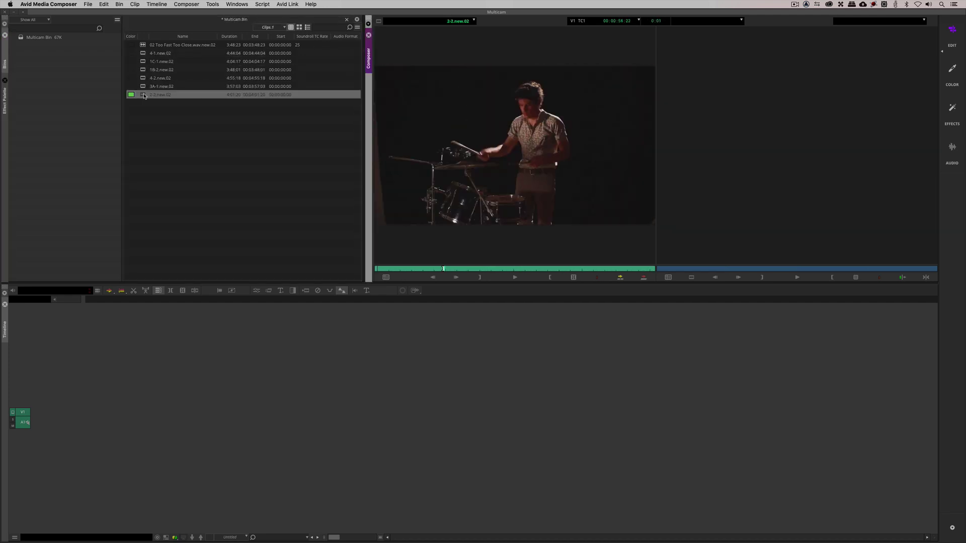
left_click(144, 89)
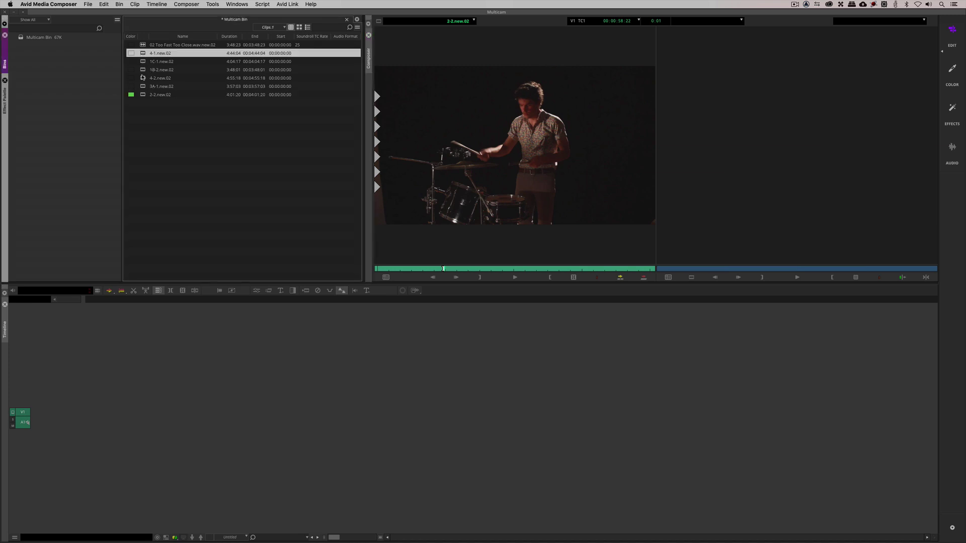
key("shift+Up")
key("shift+Up")
key("shift+Up")
key("shift+Up")
key("shift+Up")
Group the six selected angle clips into one group clip synced by Waveform Analysis
right_click(143, 89)
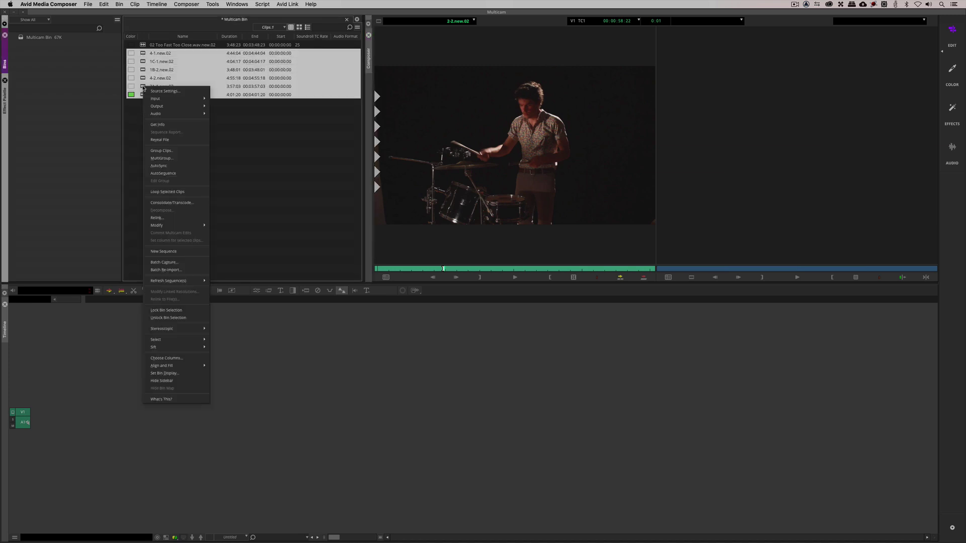
left_click(171, 150)
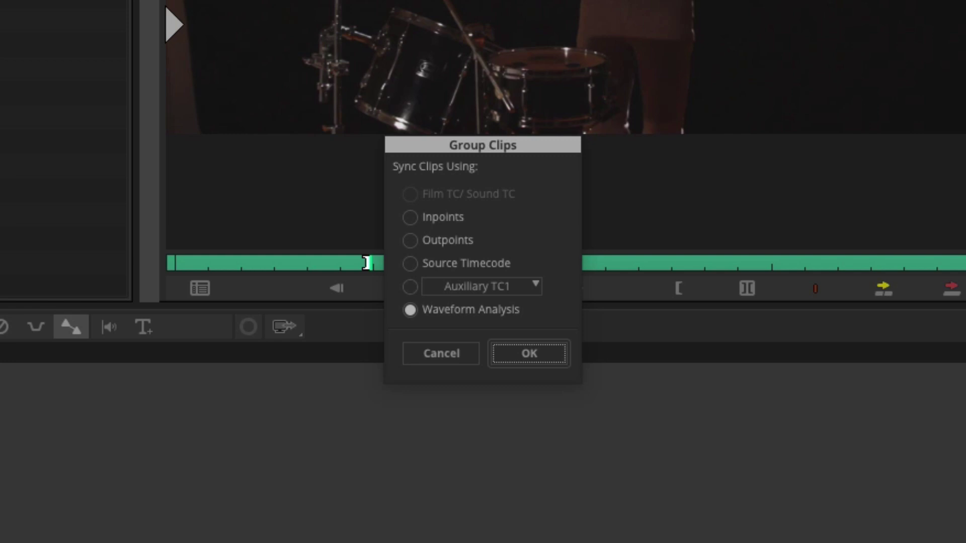
left_click(515, 354)
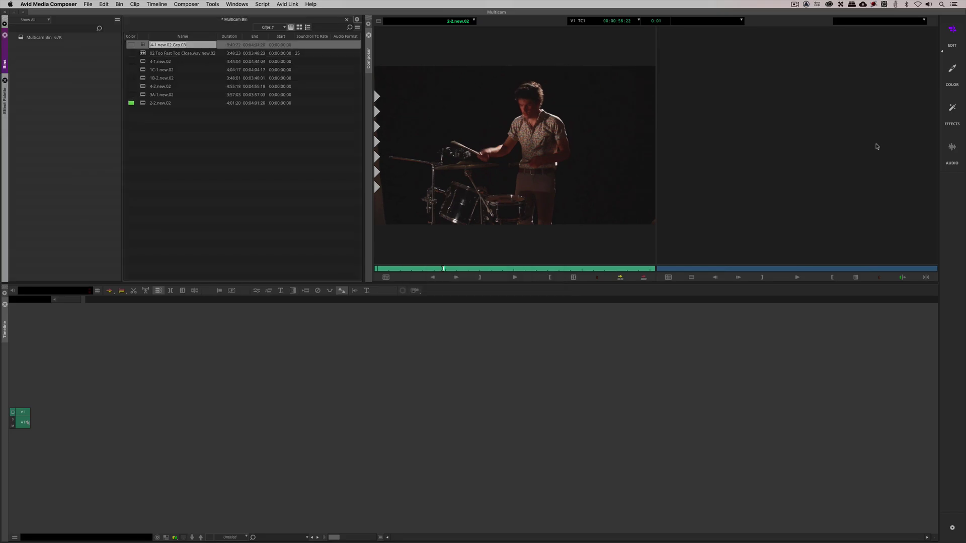
Splice the group clip into new Untitled Sequence.01 and park near 01:03:40
key("Return")
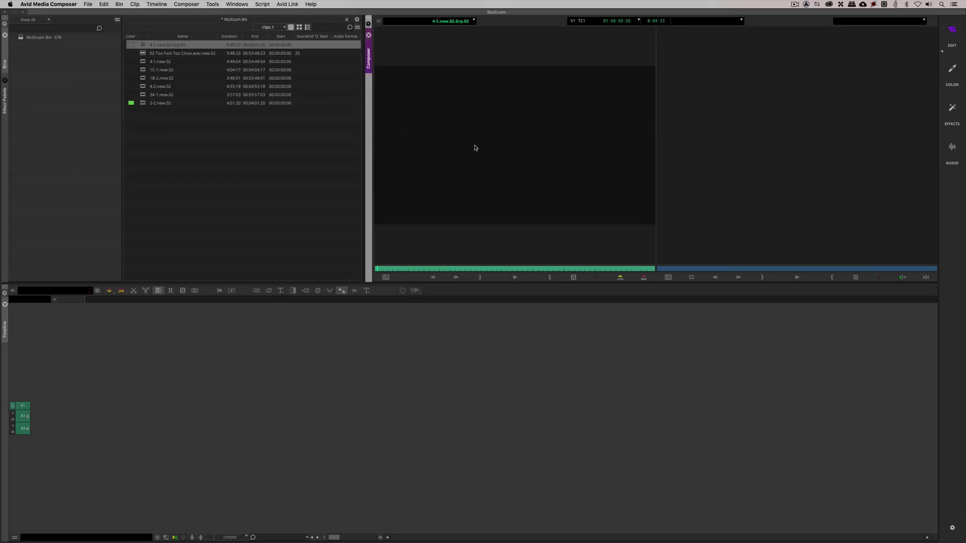
key("b")
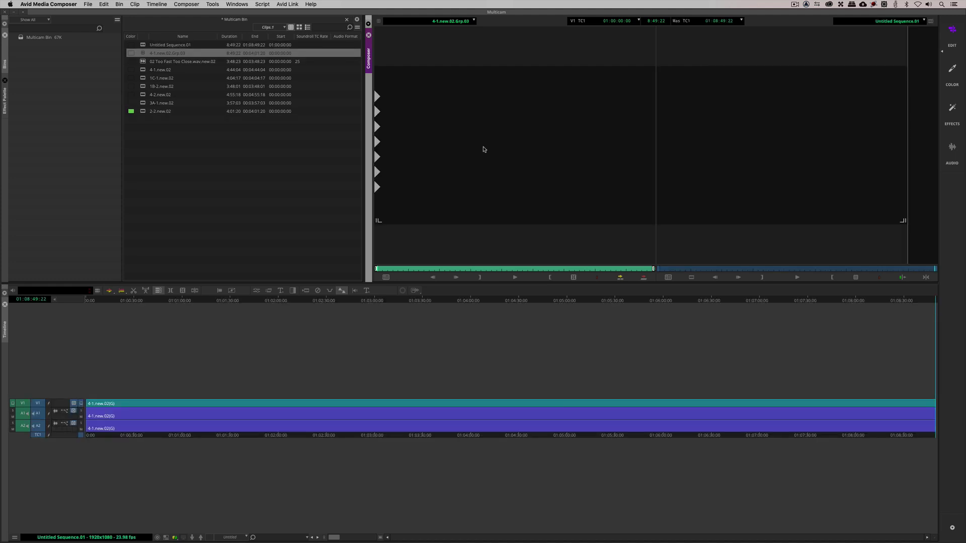
left_click(440, 399)
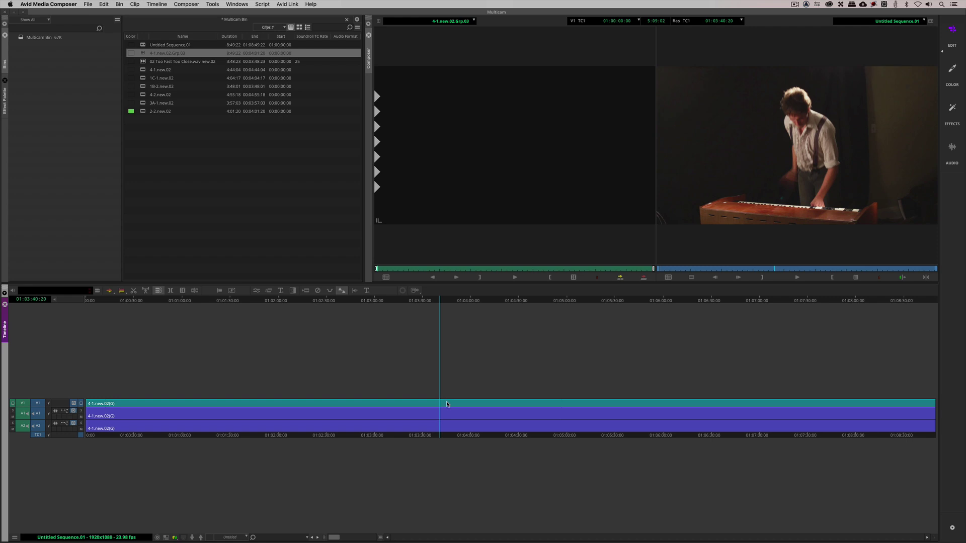
Switch the V1 clip to the 1C-1.new.02 and 1B-2.new.02 angles, then show the Nine Split grid
right_click(447, 404)
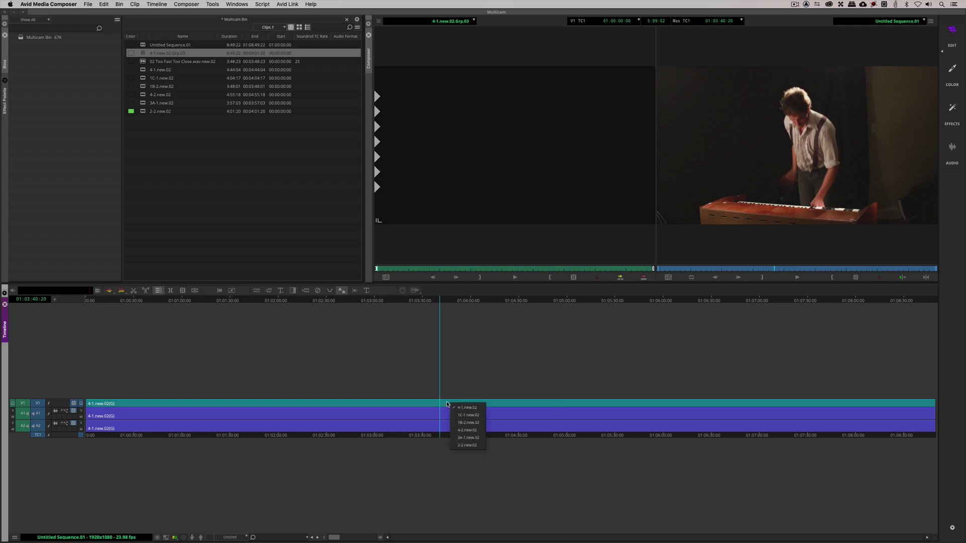
left_click(468, 415)
right_click(445, 405)
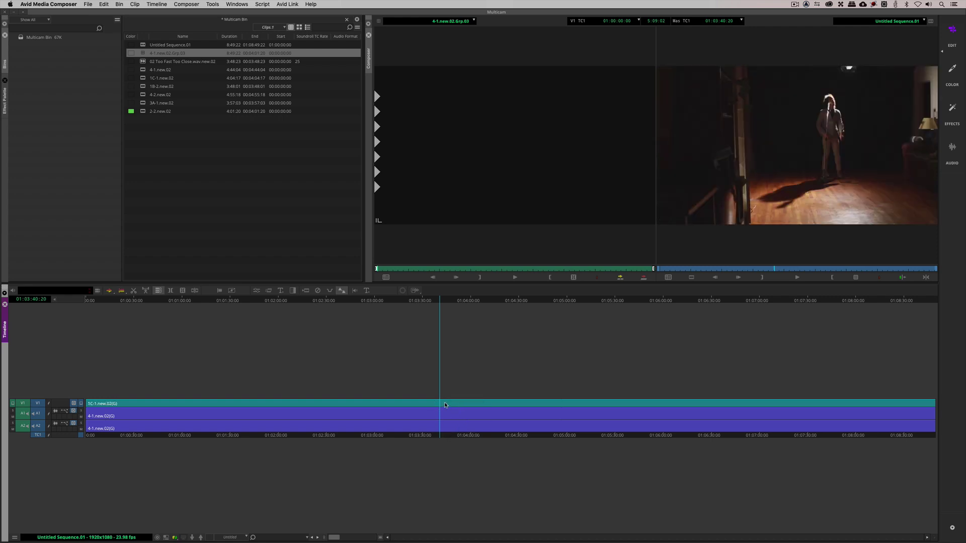
left_click(467, 423)
right_click(447, 404)
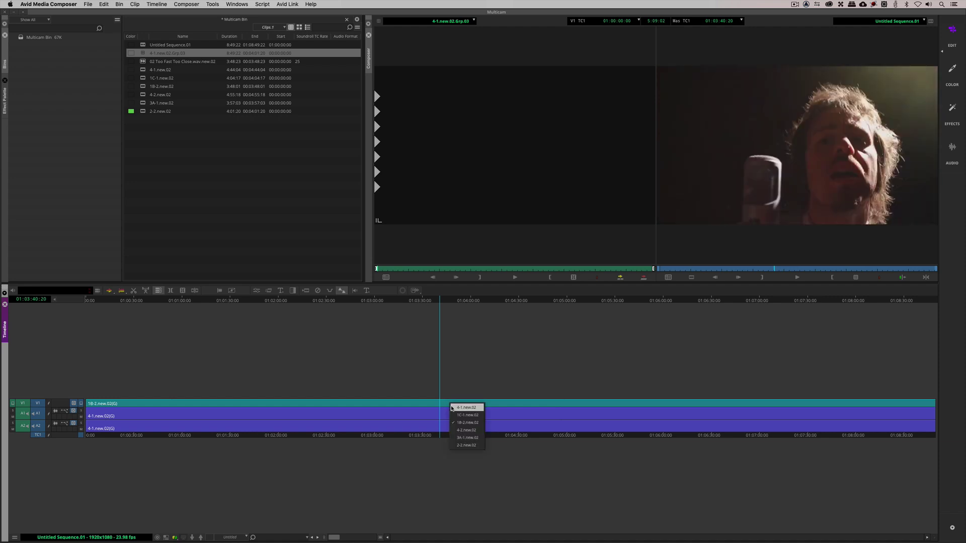
left_click(855, 277)
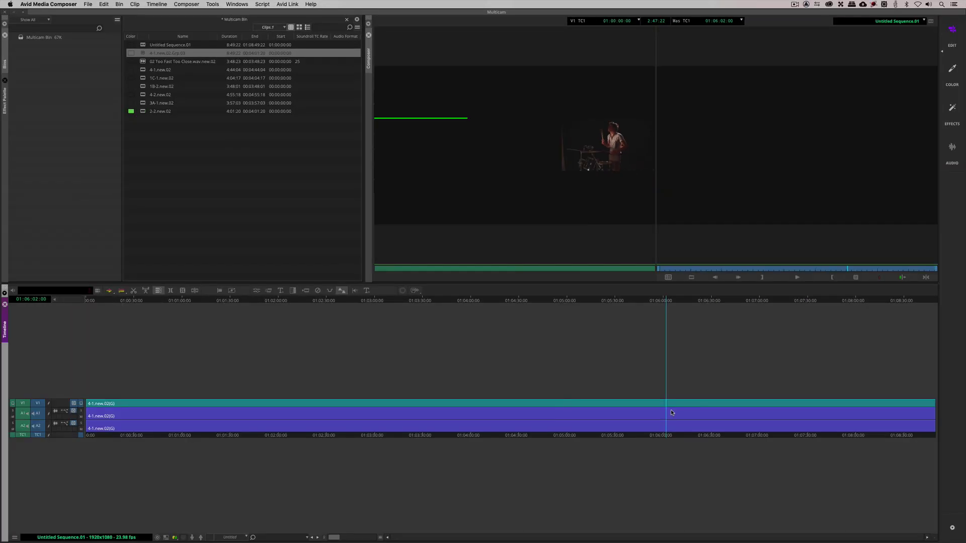
left_click_drag(671, 413, 574, 408)
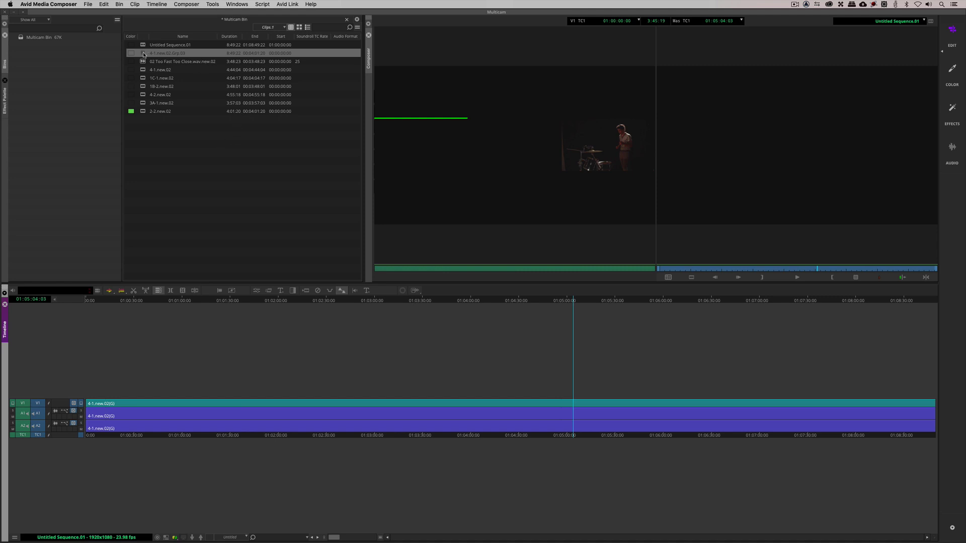
In Edit Group with Segment Mode, slide the 2-2.new.02 drummer angle left into sync
right_click(143, 55)
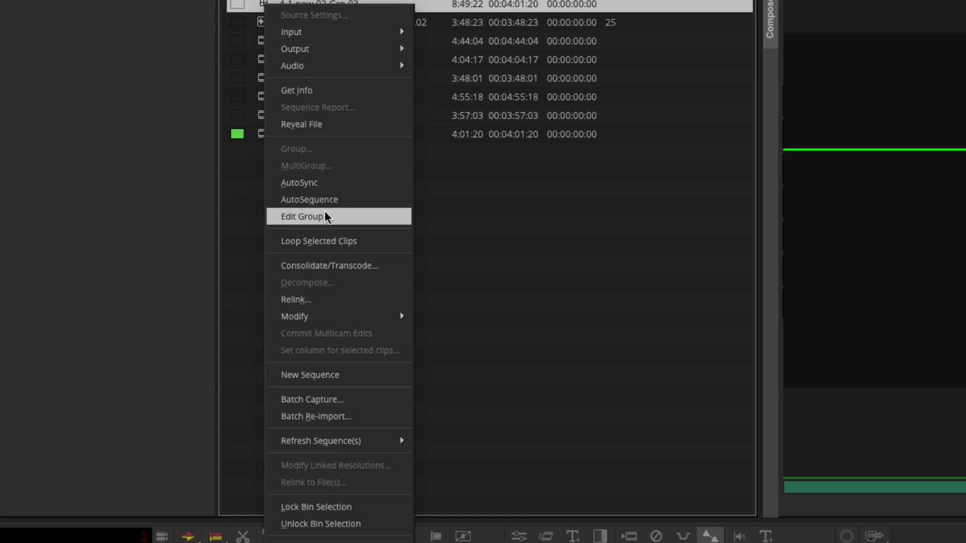
left_click(325, 216)
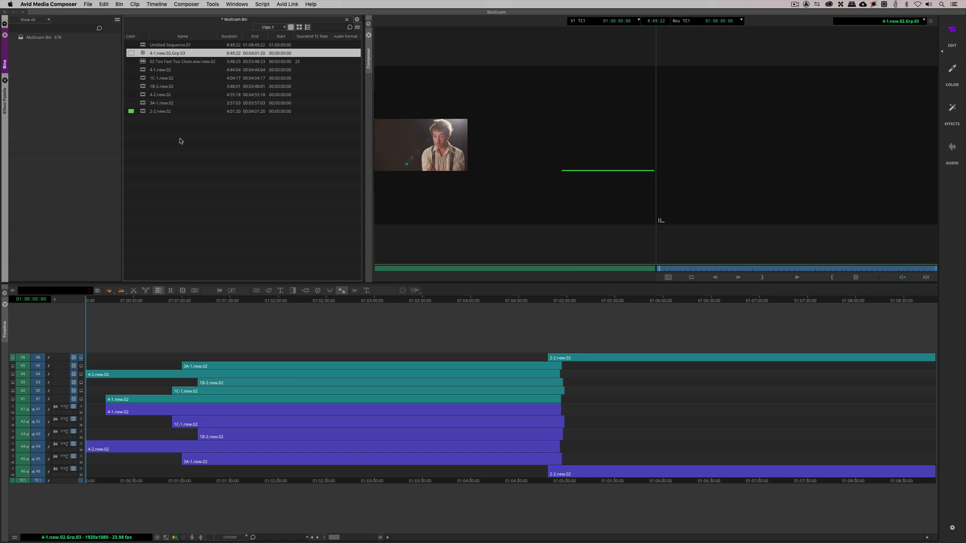
left_click(111, 292)
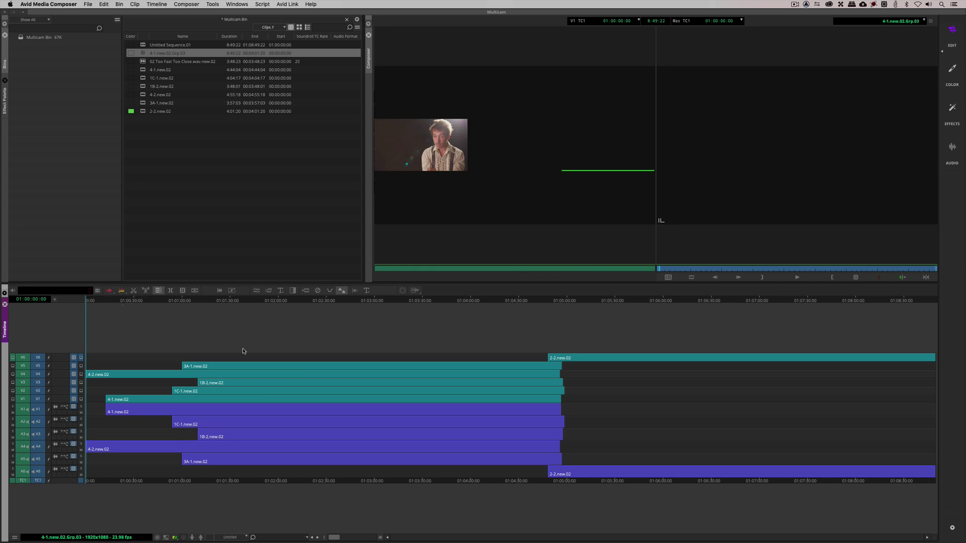
left_click(615, 359)
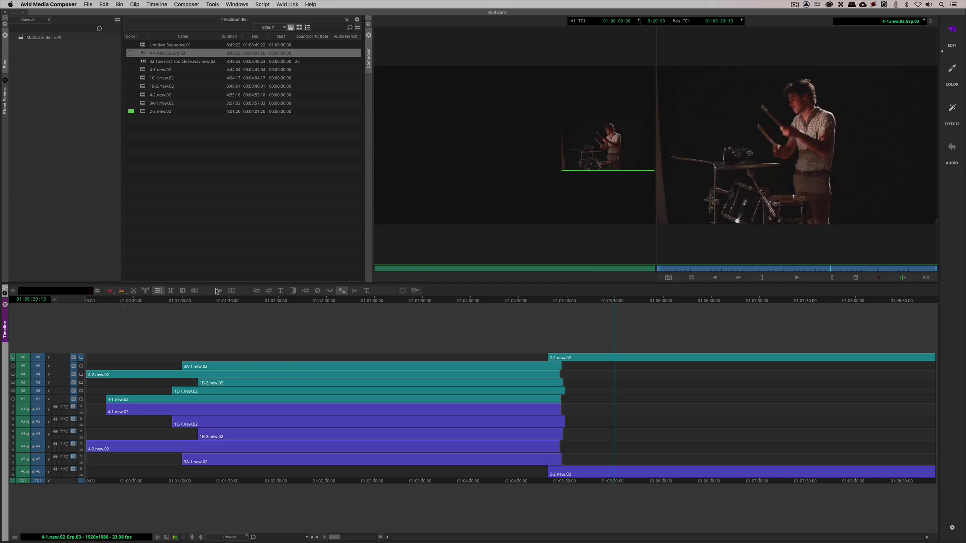
left_click(109, 291)
left_click_drag(610, 355, 243, 359)
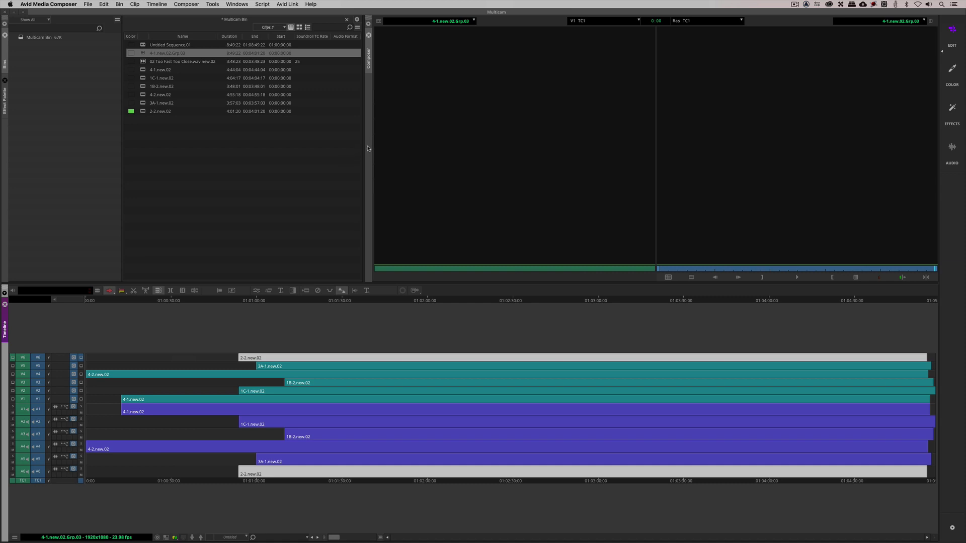
Return to Untitled Sequence.01, saving the realigned angles as new group 4-1.new.02.Grp.03.Grp.01
double_click(160, 55)
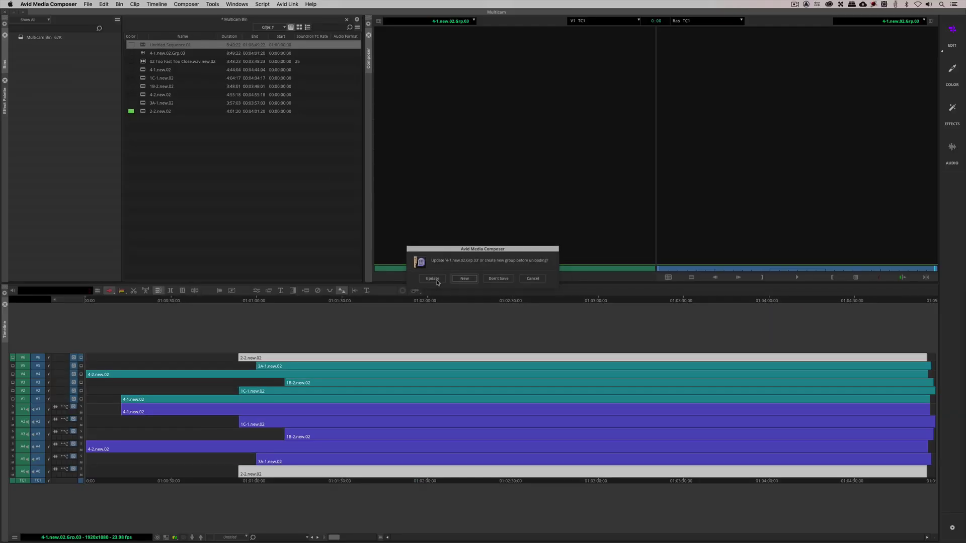
left_click(361, 296)
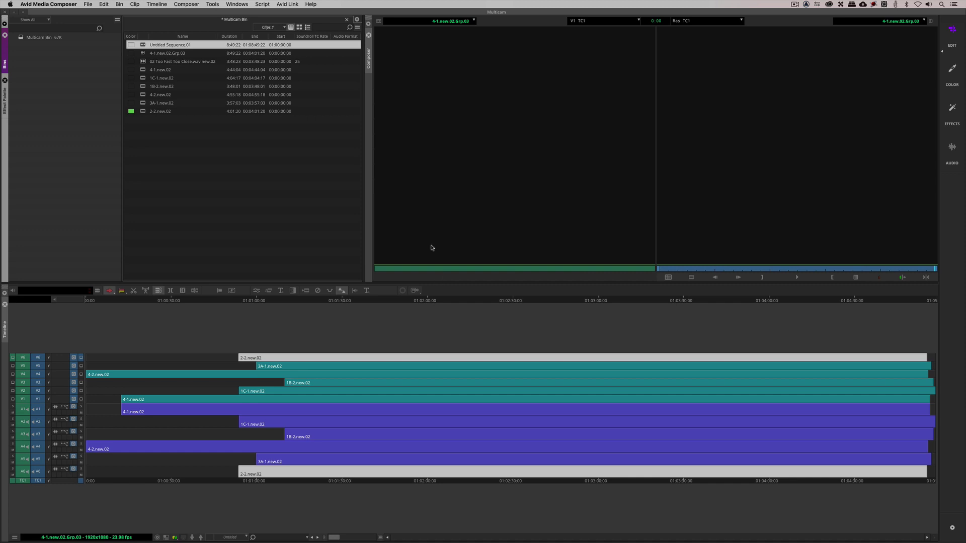
double_click(144, 45)
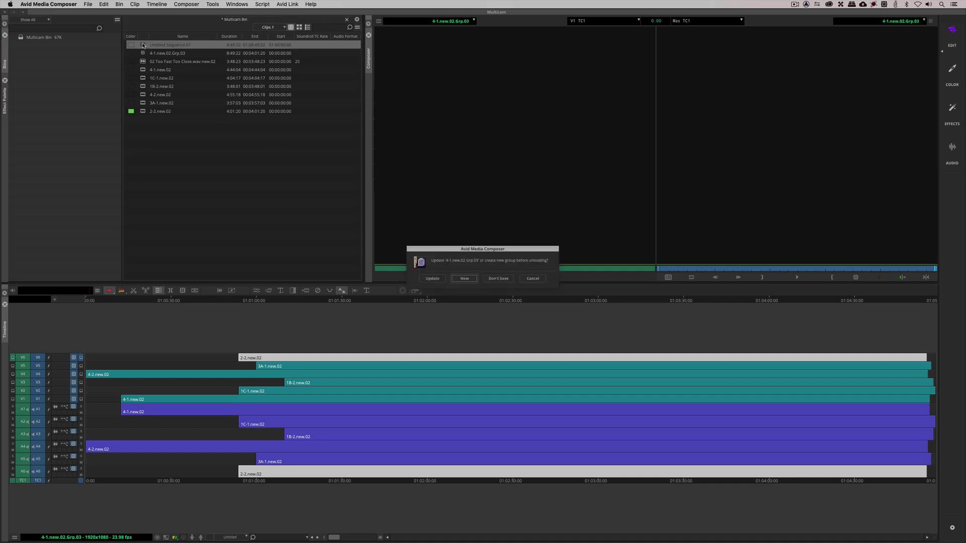
left_click(464, 279)
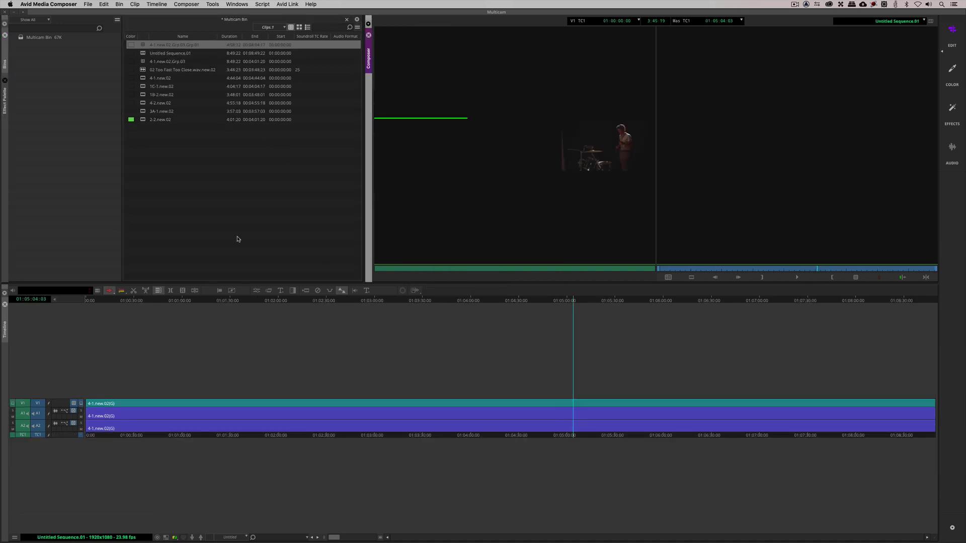
Load the new 4-1.new.02.Grp.03.Grp.01 group into the source monitor and select it in the sequence
left_click(143, 45)
left_click_drag(143, 45, 378, 215)
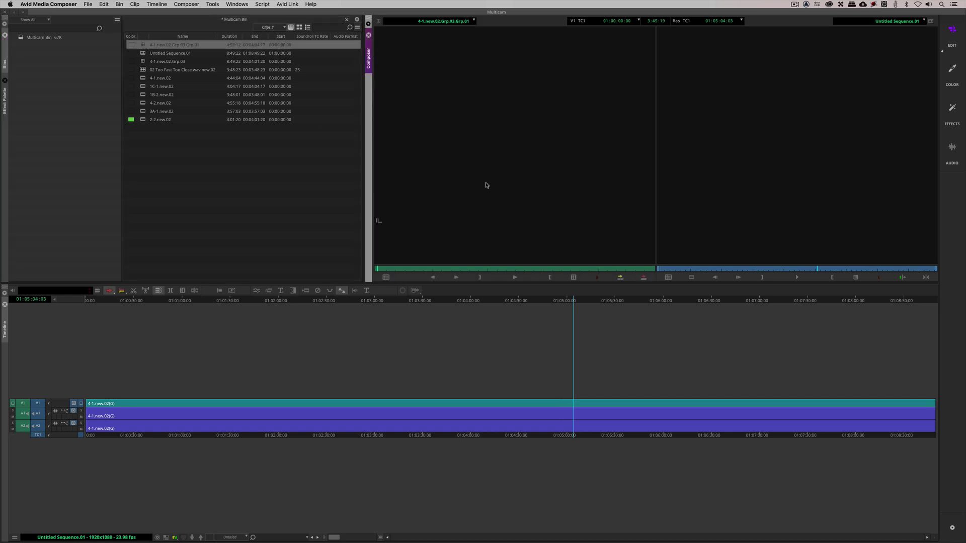
left_click(202, 405)
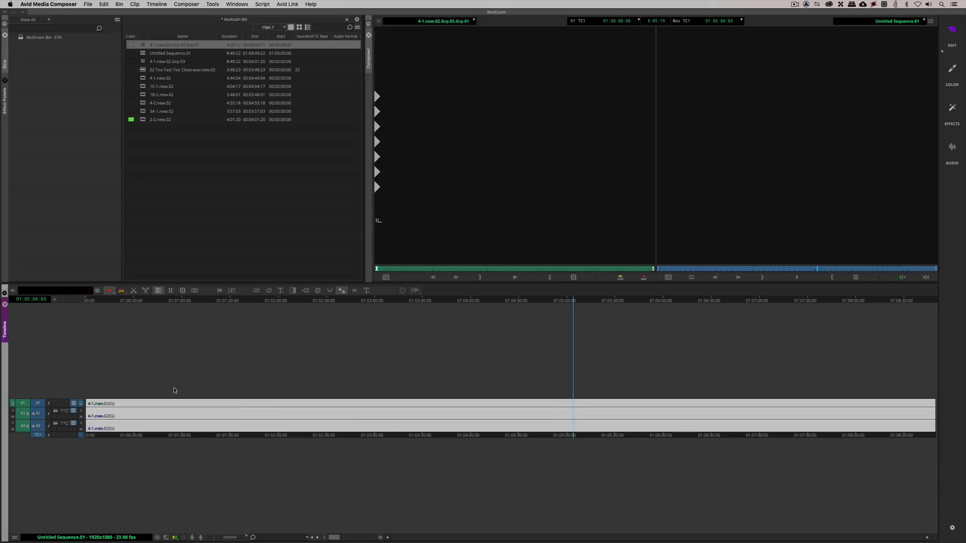
left_click(111, 293)
Delete the tail from 01:01:26:02 onward so the sequence runs 4:58:12, and show the angle grid
left_click(223, 414)
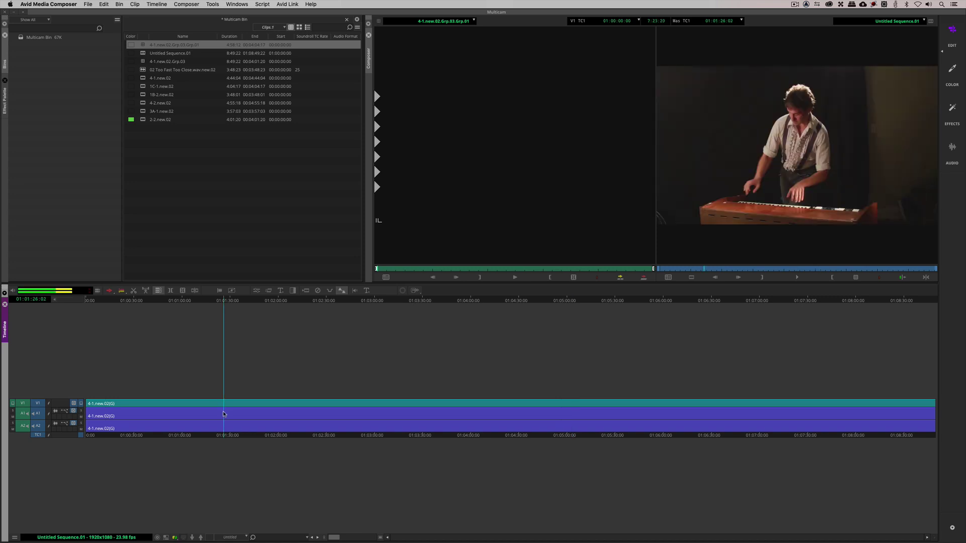
key("s")
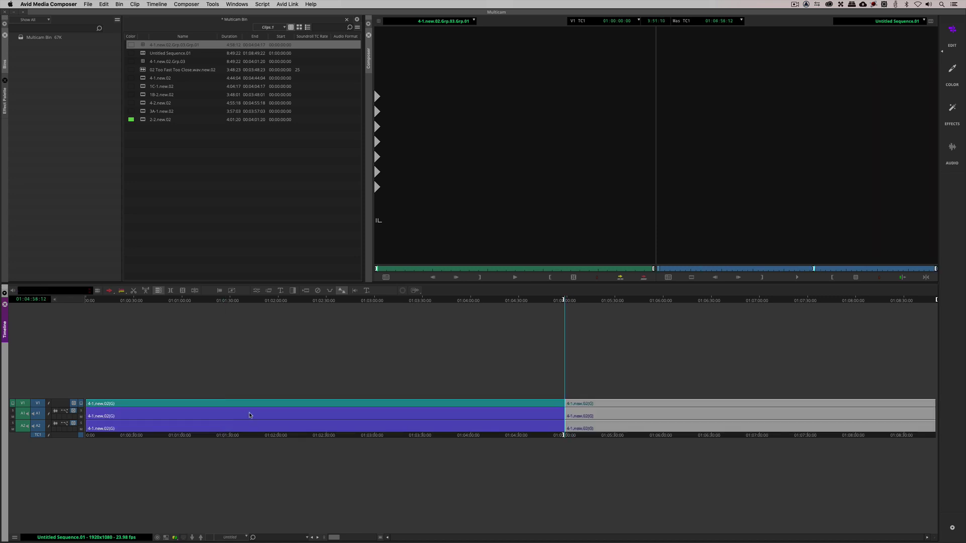
key("Delete")
left_click(422, 418)
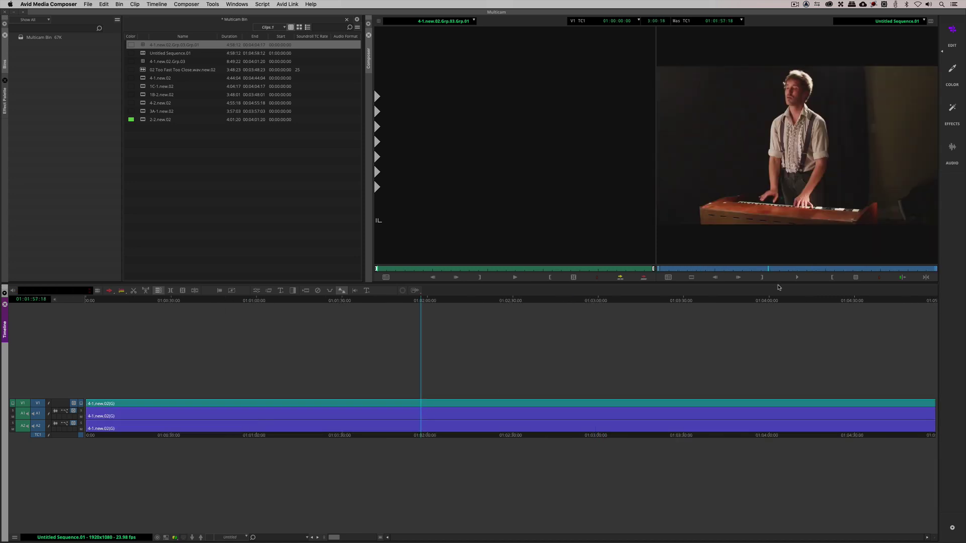
left_click(854, 278)
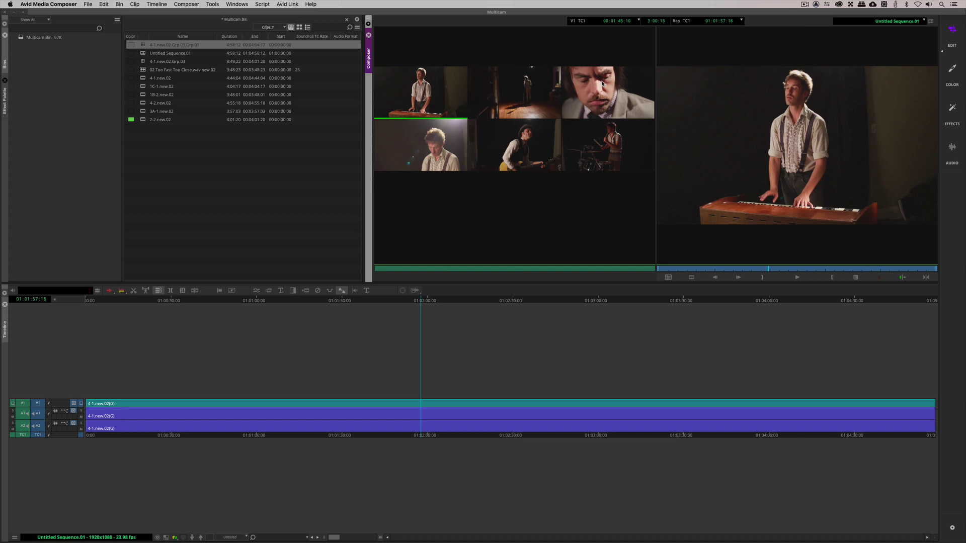
Delete the old group clips and Untitled Sequence.01 from the Multicam Bin
left_click(145, 53, "shift")
left_click(144, 62, "shift")
key("Delete")
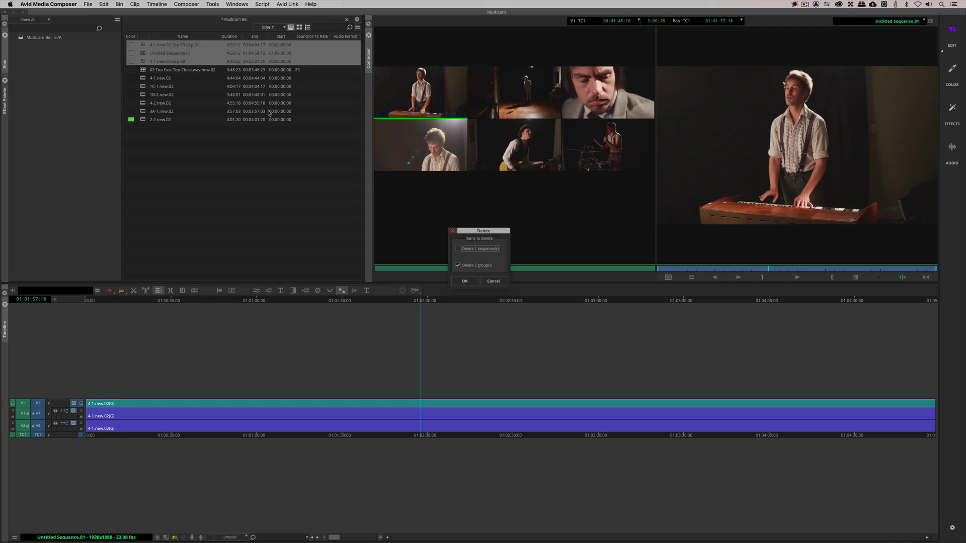
left_click(473, 249)
left_click(465, 280)
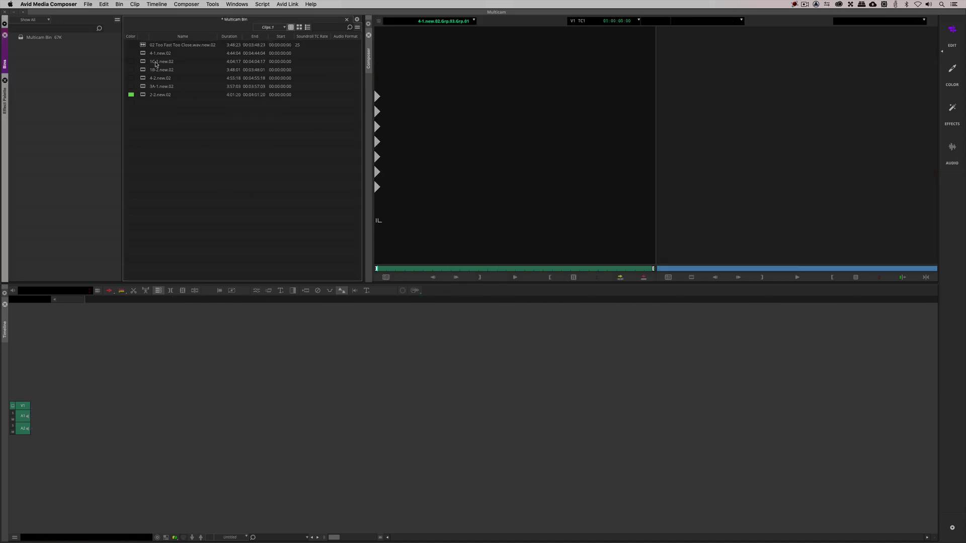
Group the five camera clips by Waveform Analysis into new group 4-1.new.02.Grp.04
left_click(145, 54)
left_click(143, 87, "shift")
right_click(143, 80)
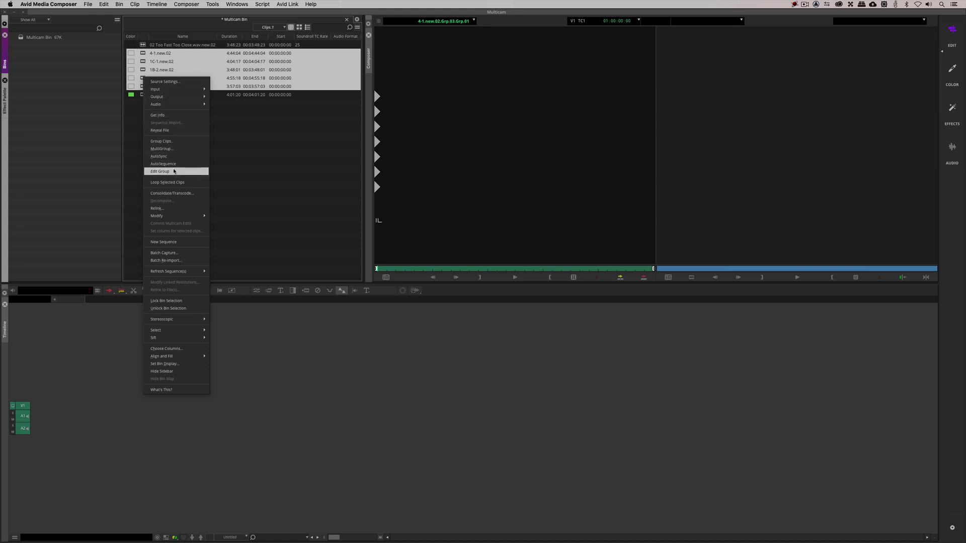
left_click(162, 141)
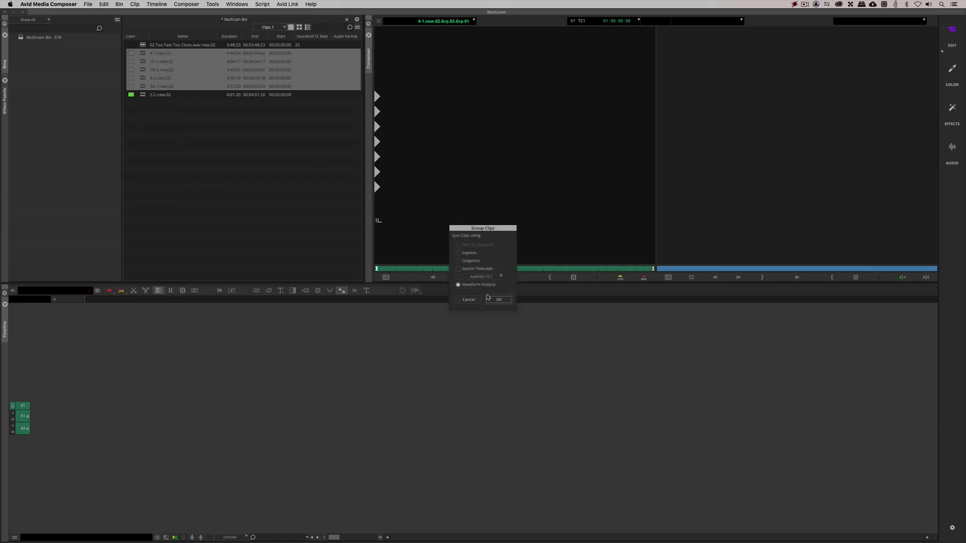
left_click(498, 299)
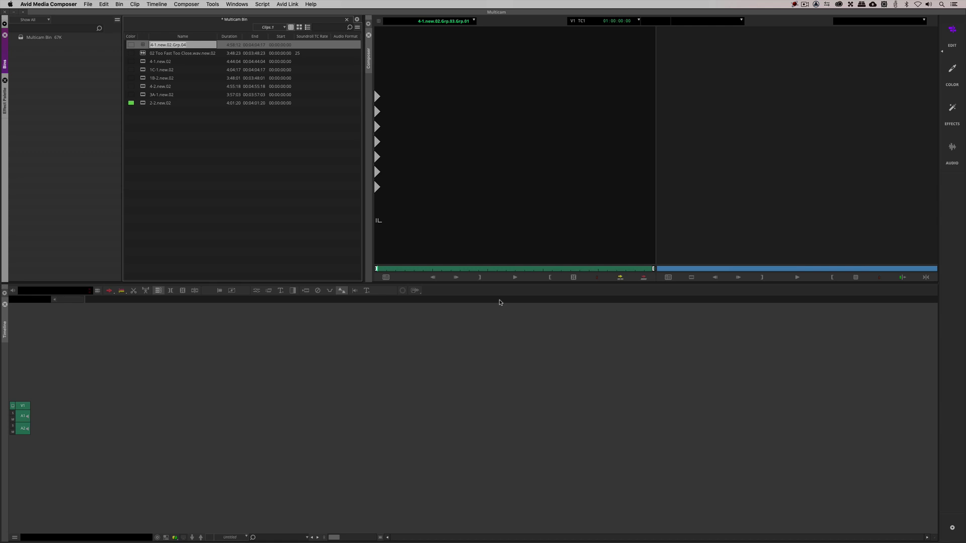
Cut 4-1.new.02.Grp.04 into a new sequence and open it as a multi-track group edit
left_click_drag(140, 44, 457, 172)
key("v")
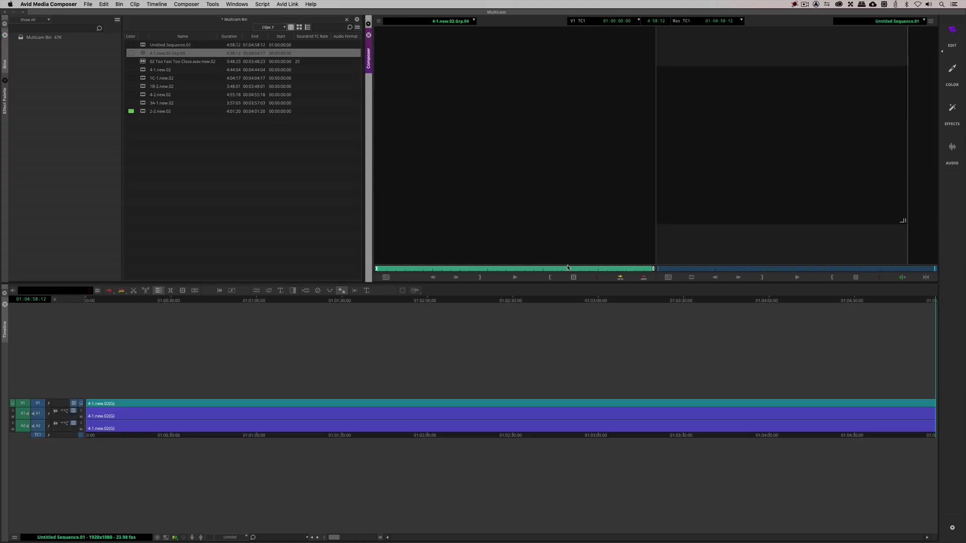
left_click(516, 416)
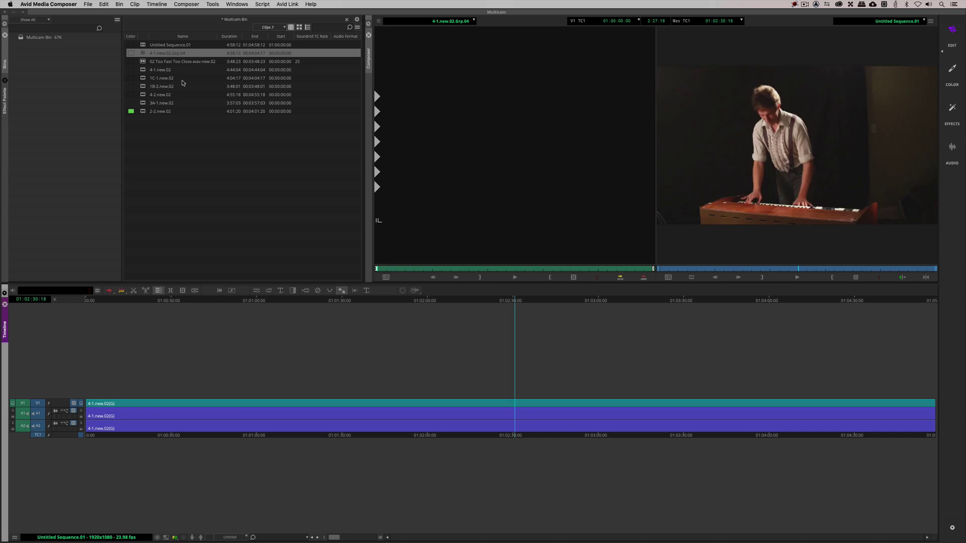
right_click(146, 54)
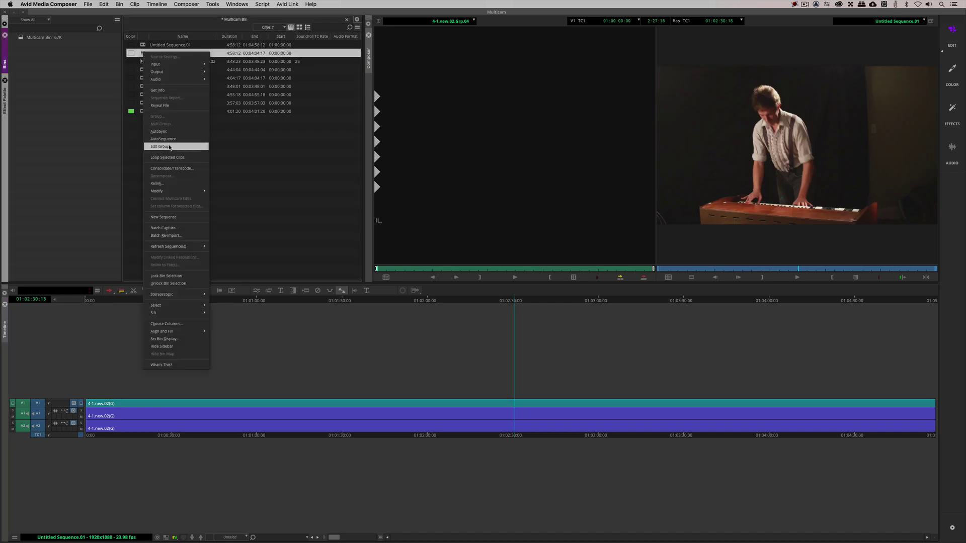
left_click(166, 147)
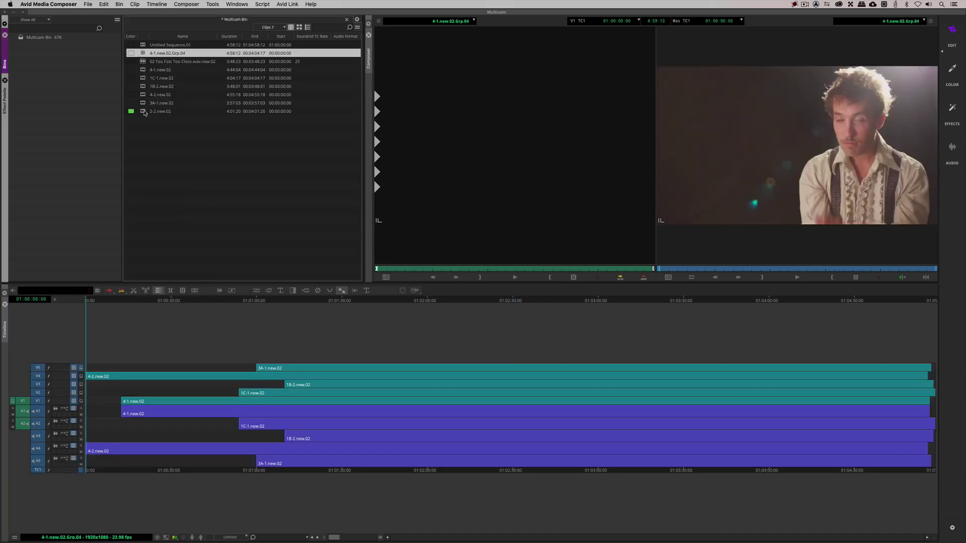
Load 2-2.new.02 as source, mark In at 01:01:57:18, and add an empty V6 track
double_click(148, 111)
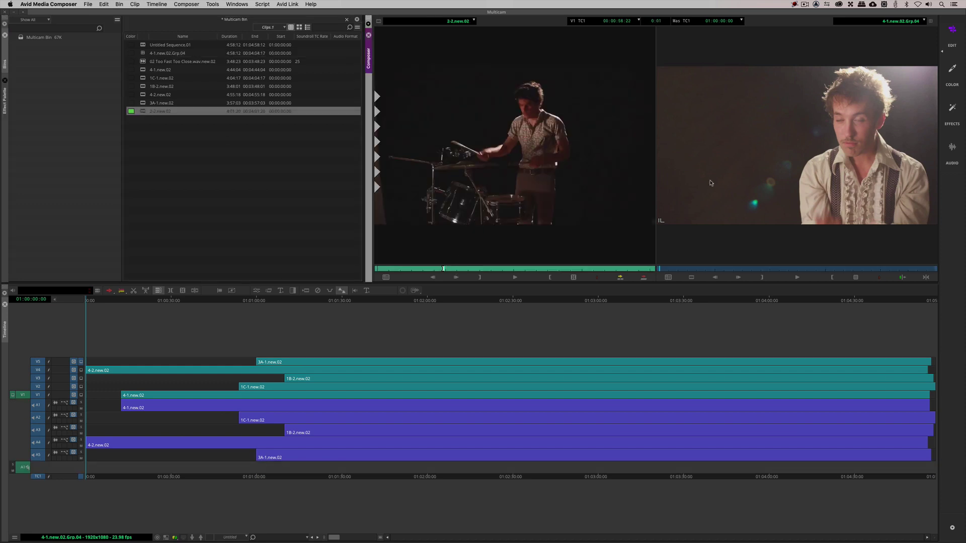
left_click(741, 172)
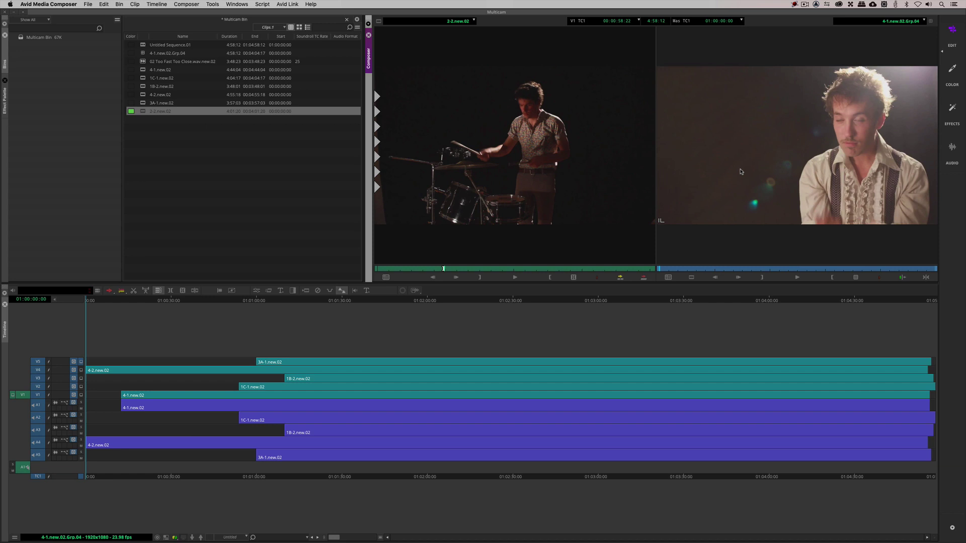
type("01:01:57")
key("Return")
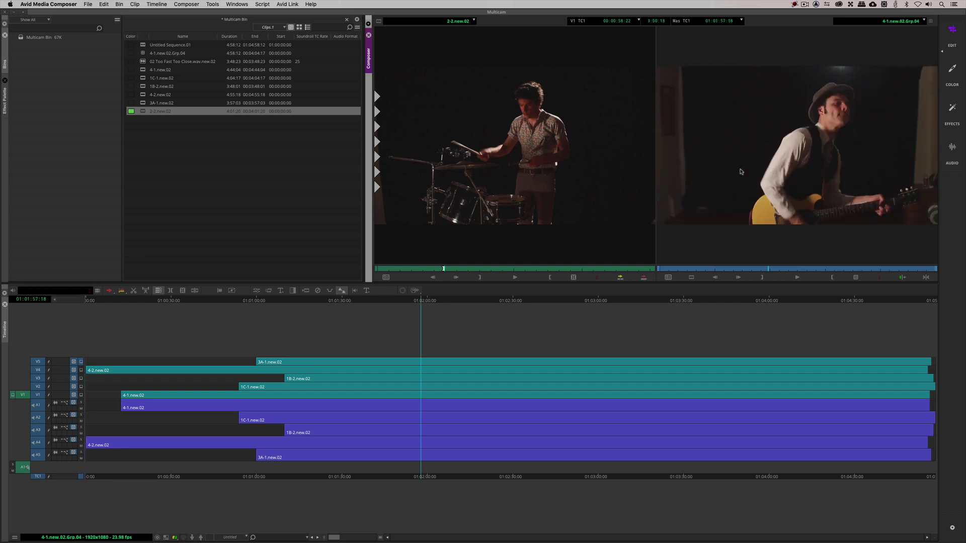
key("i")
key("super+y")
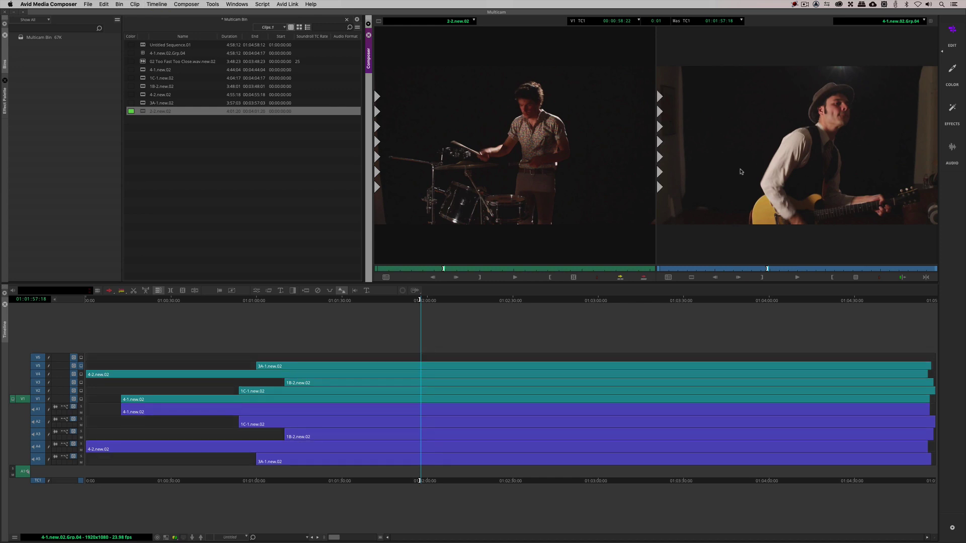
left_click(34, 463)
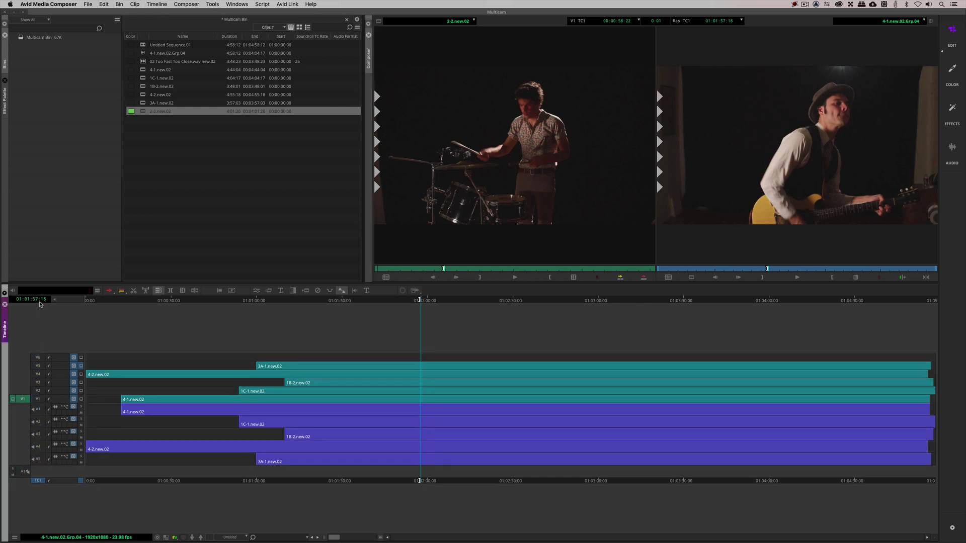
Patch source video to V6 and overwrite 2-2.new.02 up to an Out at 01:04:55:01
left_click_drag(23, 399, 40, 358)
left_click_drag(907, 343, 951, 363)
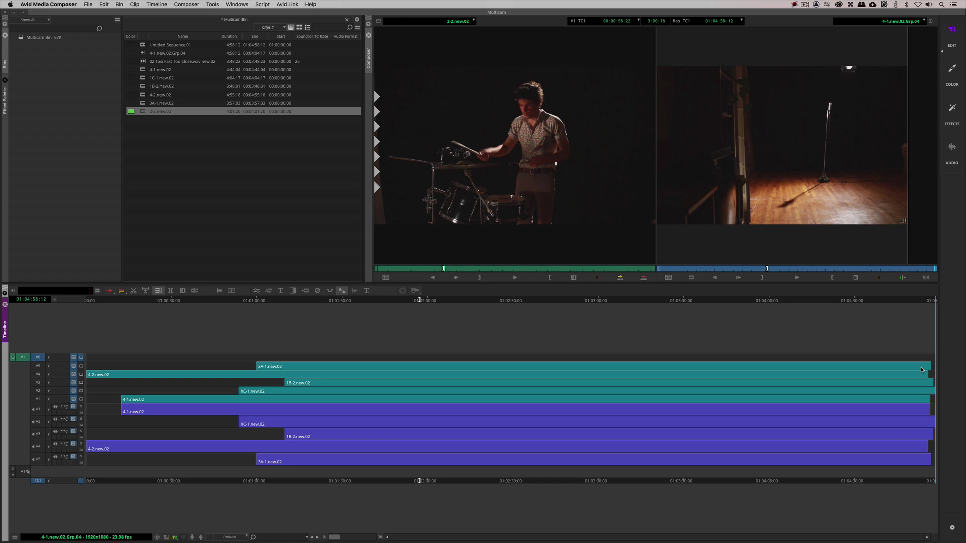
left_click(926, 369)
key("o")
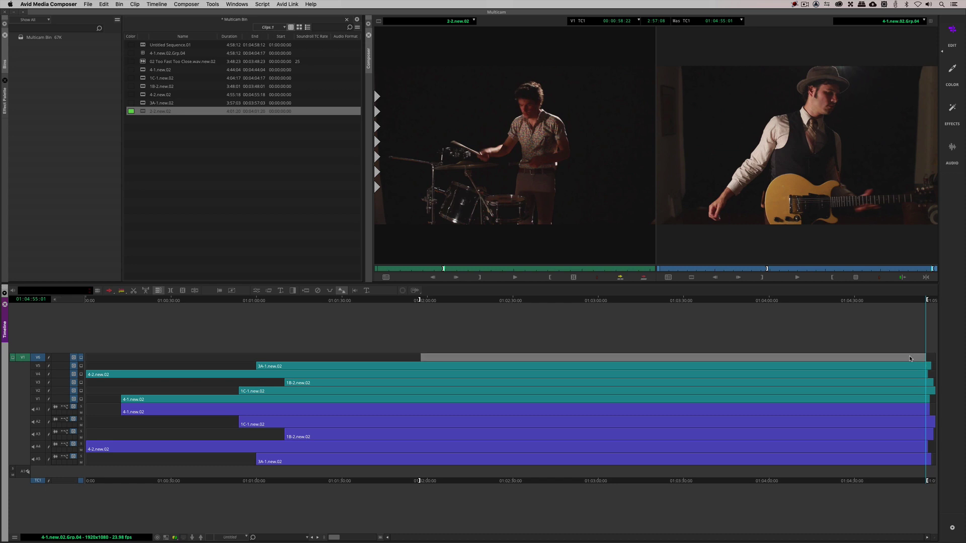
key("b")
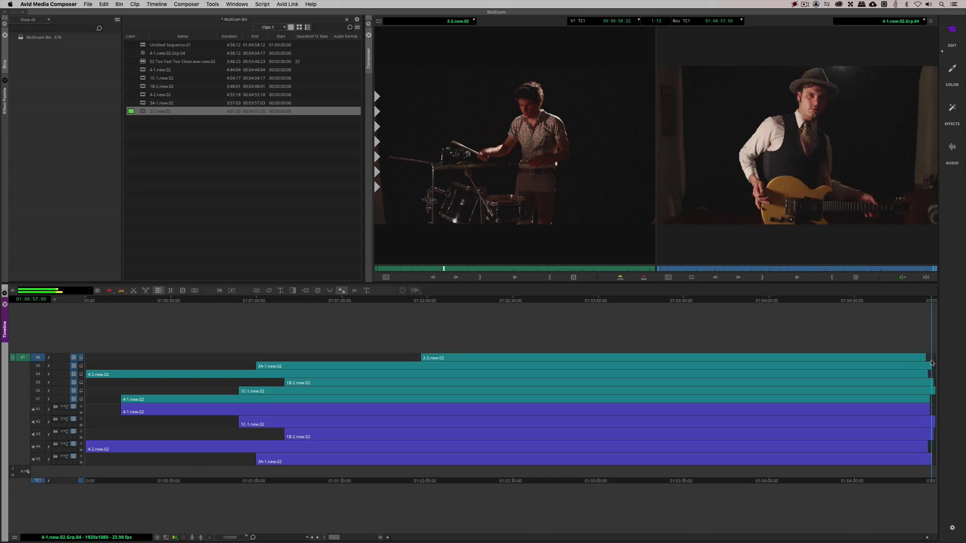
Extend the drummer clip on V6 back to start at 01:01:04:03
left_click(935, 363)
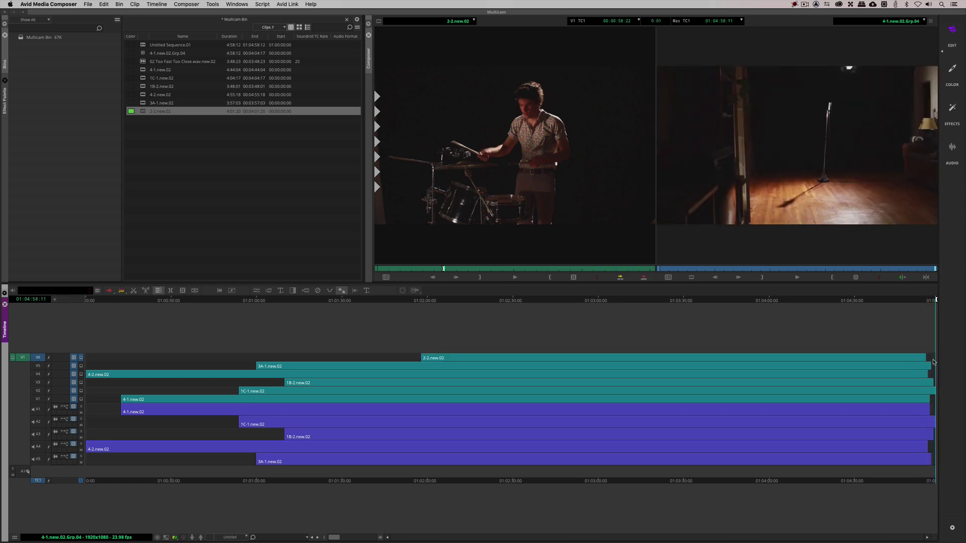
left_click(928, 278)
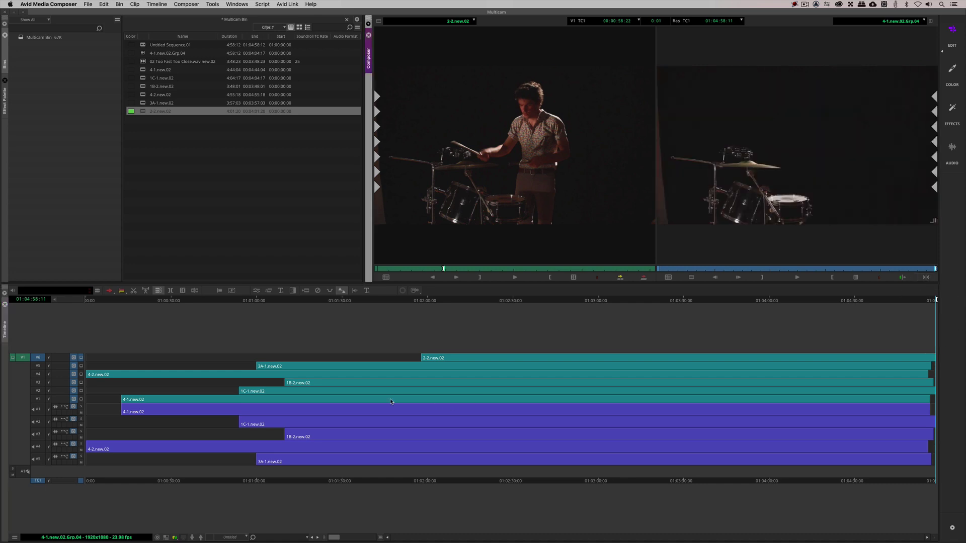
left_click(268, 368)
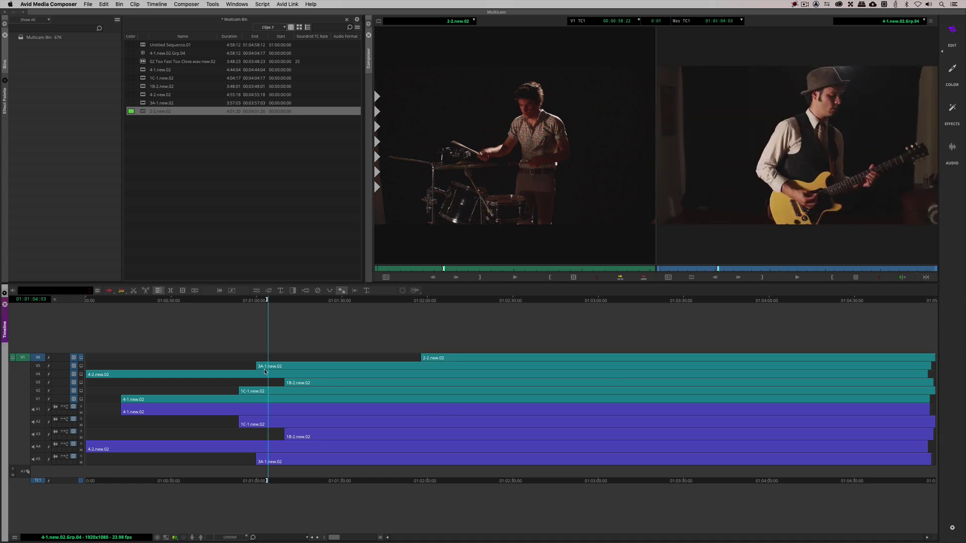
left_click(927, 278)
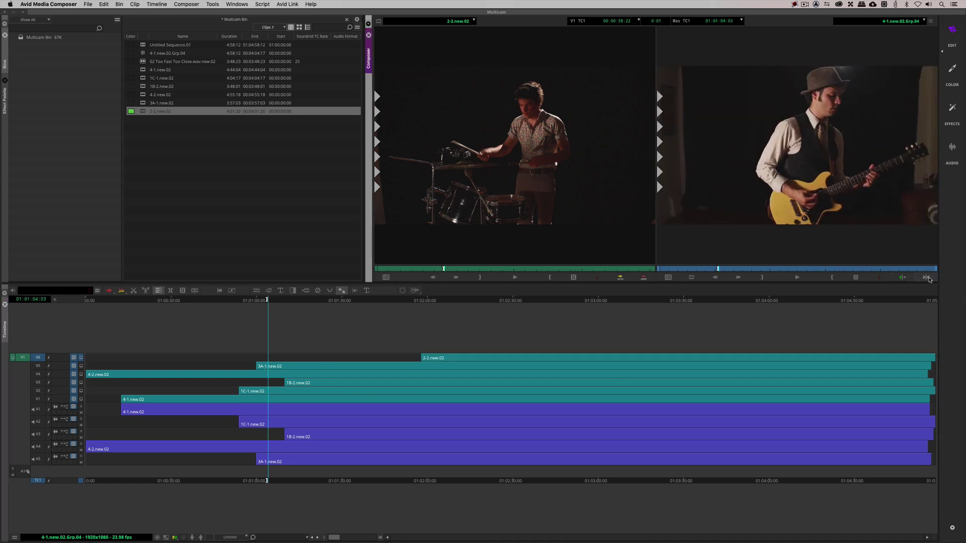
left_click(280, 367)
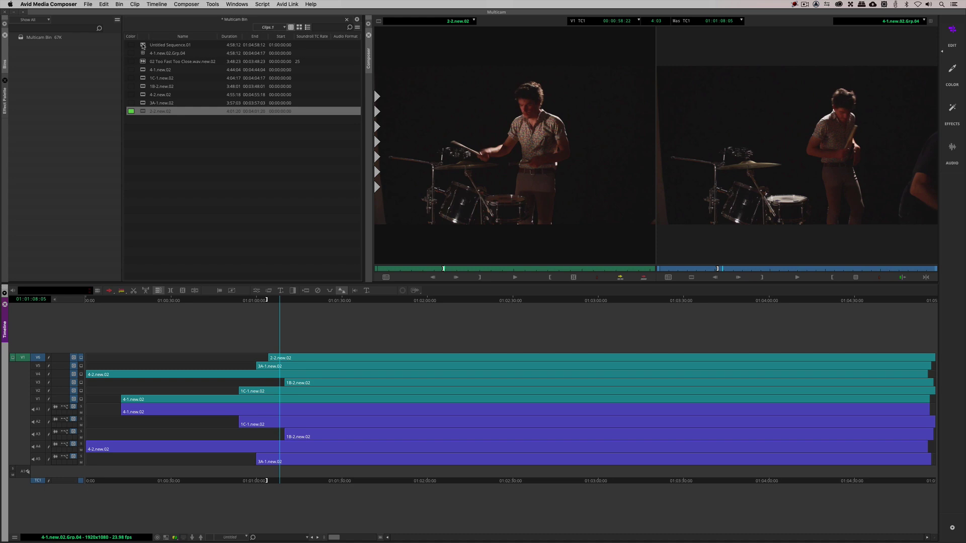
Update and reload Untitled Sequence.01, then display its camera angles in the multicam grid
double_click(143, 46)
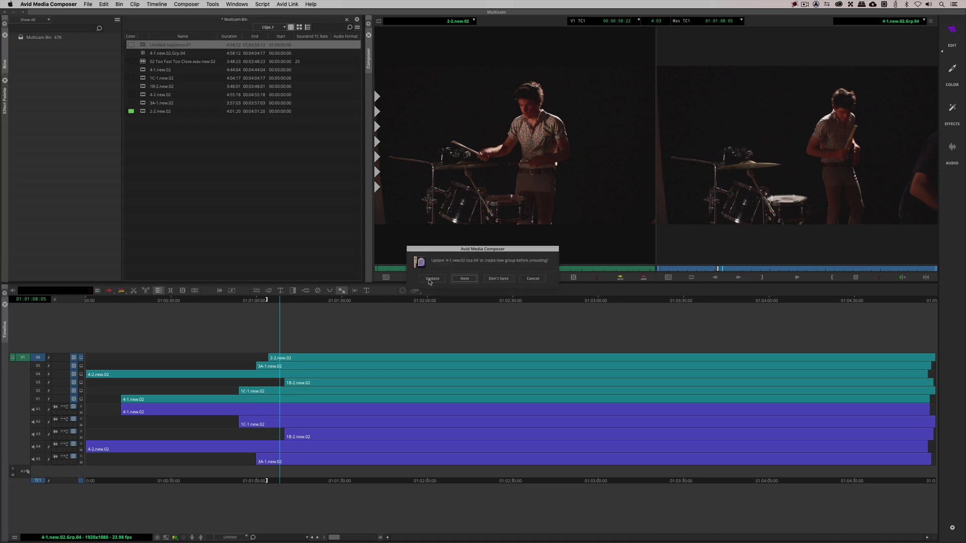
left_click(432, 278)
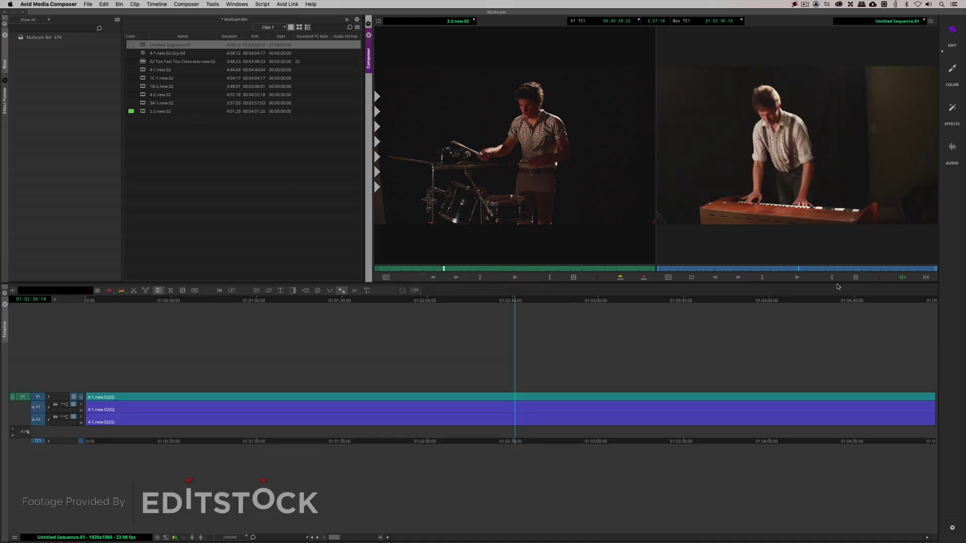
left_click(856, 277)
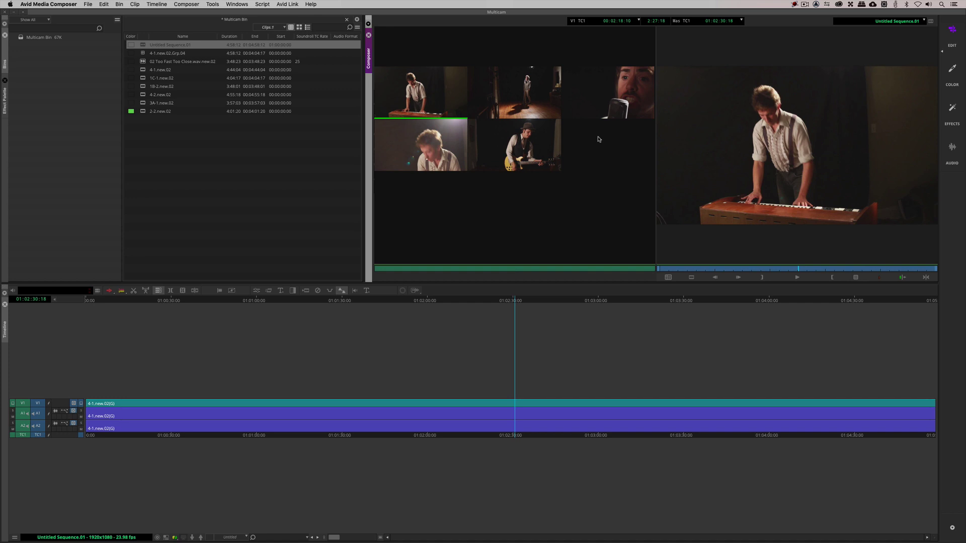
Refresh Untitled Sequence.01's group edits so the grid shows six labelled angles, including 2-2.new.02
right_click(138, 46)
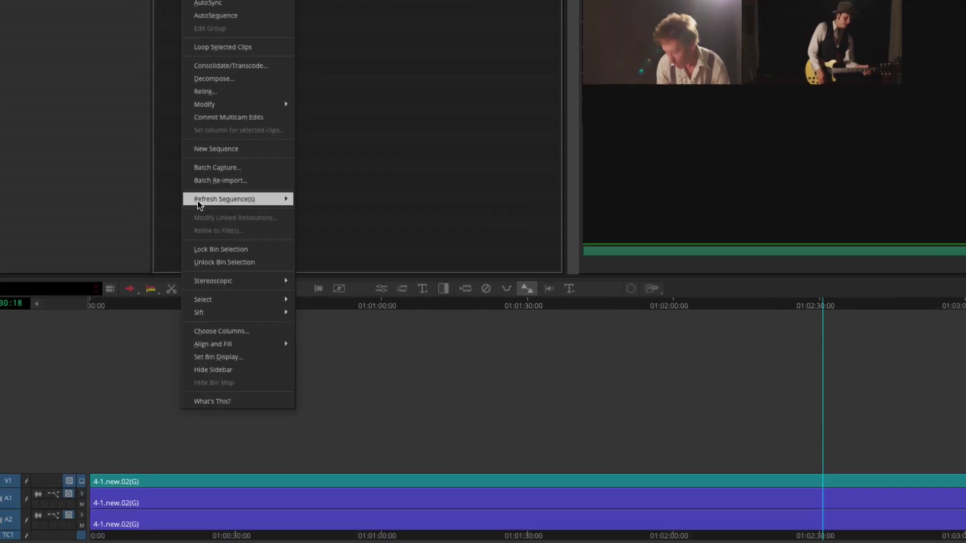
mouse_move(213, 198)
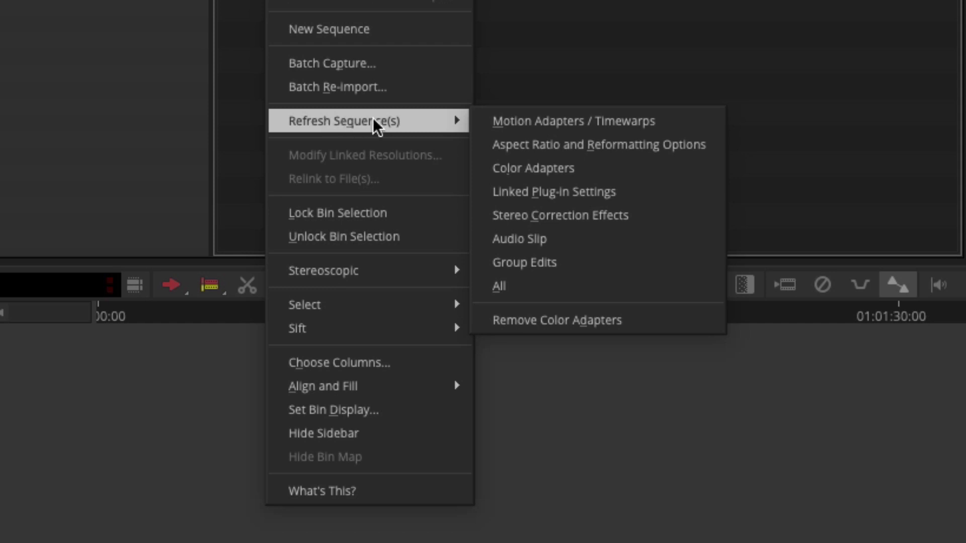
left_click(569, 257)
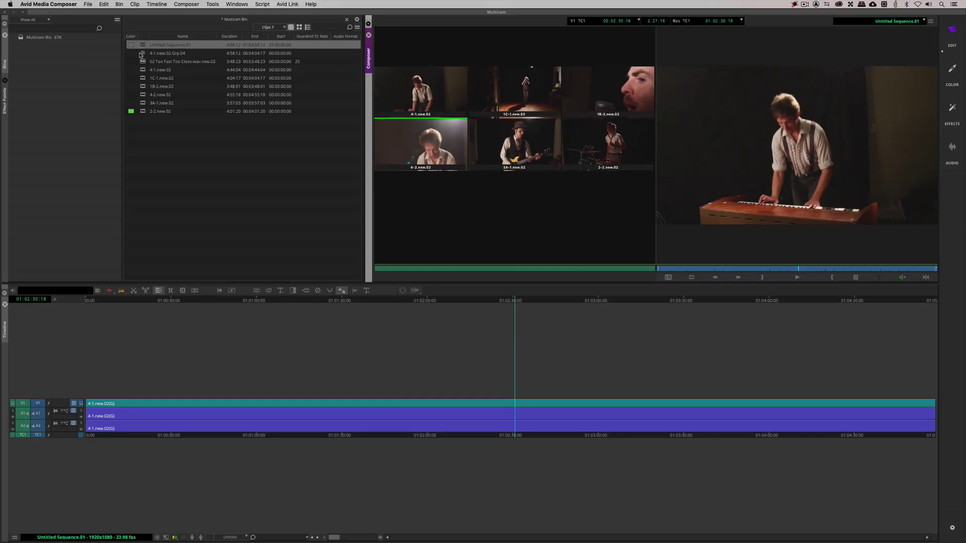
Delete the old sequence and its group clip from the bin
left_click(144, 53, "shift")
key("Delete")
left_click(478, 250)
left_click(465, 281)
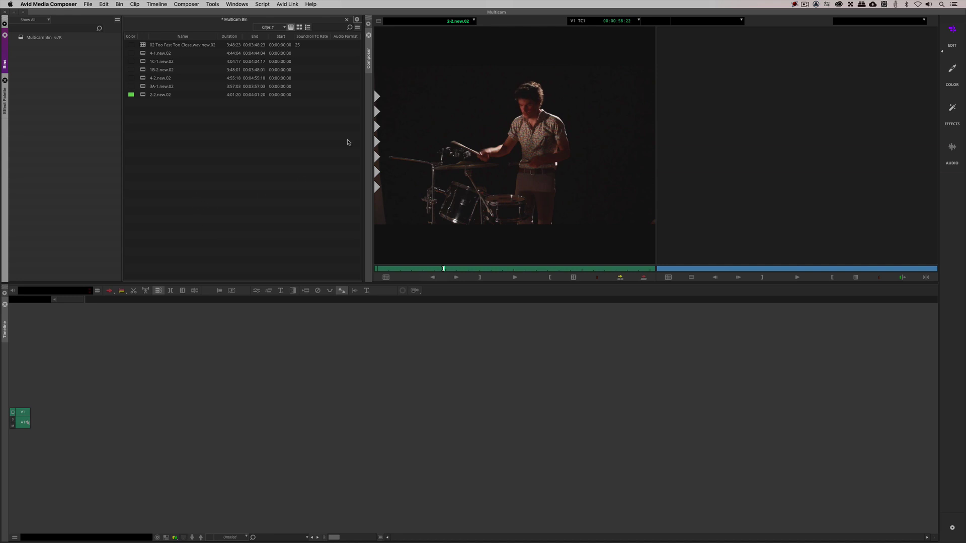
Clear the Source monitor and load 4-1.new.02 as the source clip, parked at a later frame
left_click(452, 23)
left_click(403, 29)
left_click(226, 162)
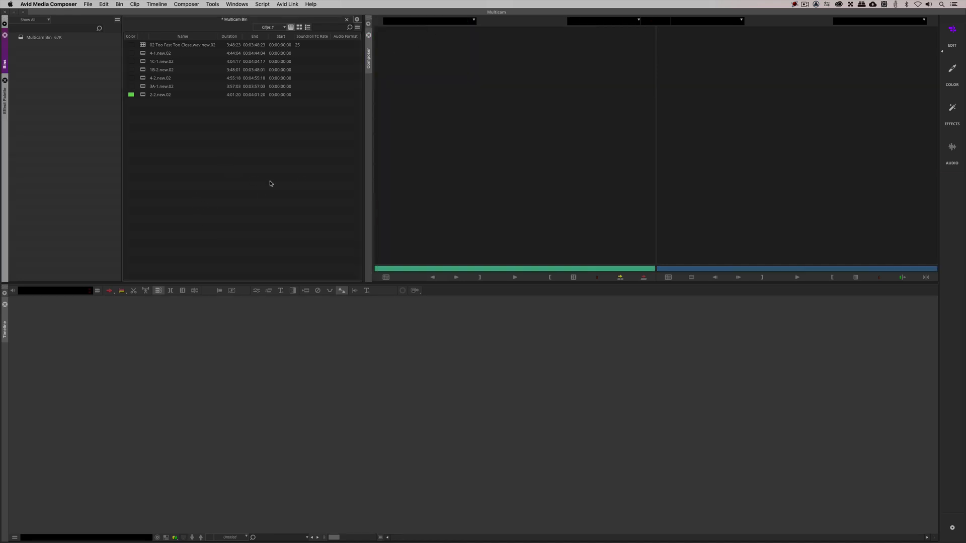
left_click(142, 53)
double_click(142, 54)
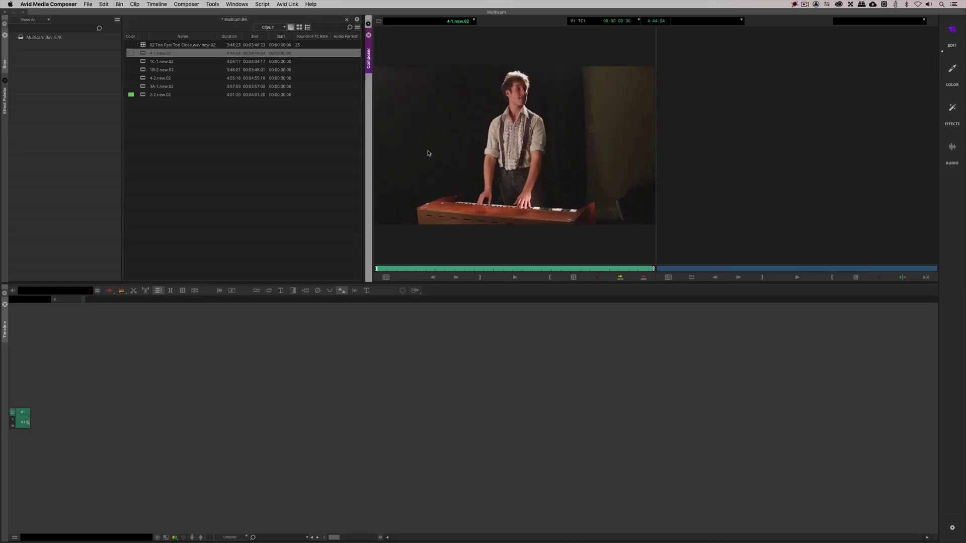
left_click(440, 269)
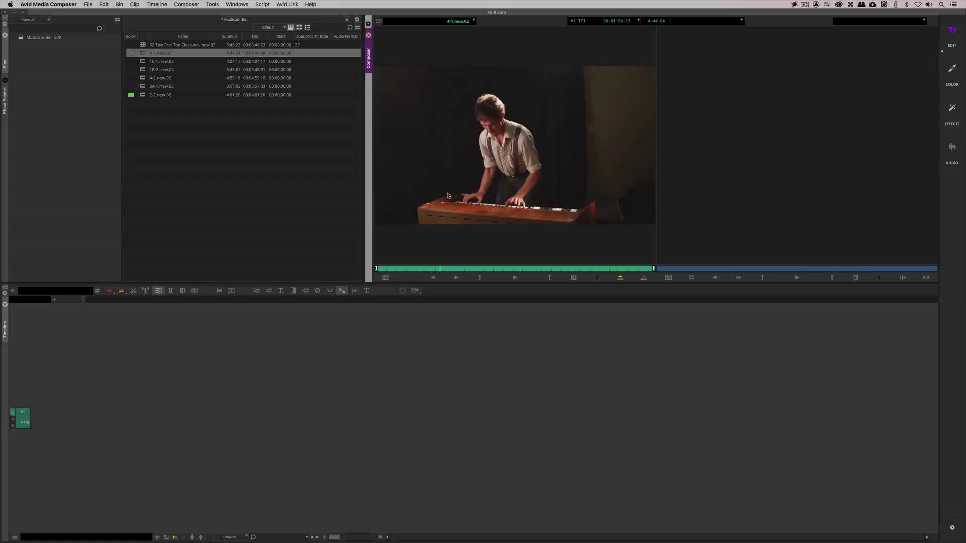
Overwrite only the video of 4-1.new.02 onto V1 of a new sequence
key("v")
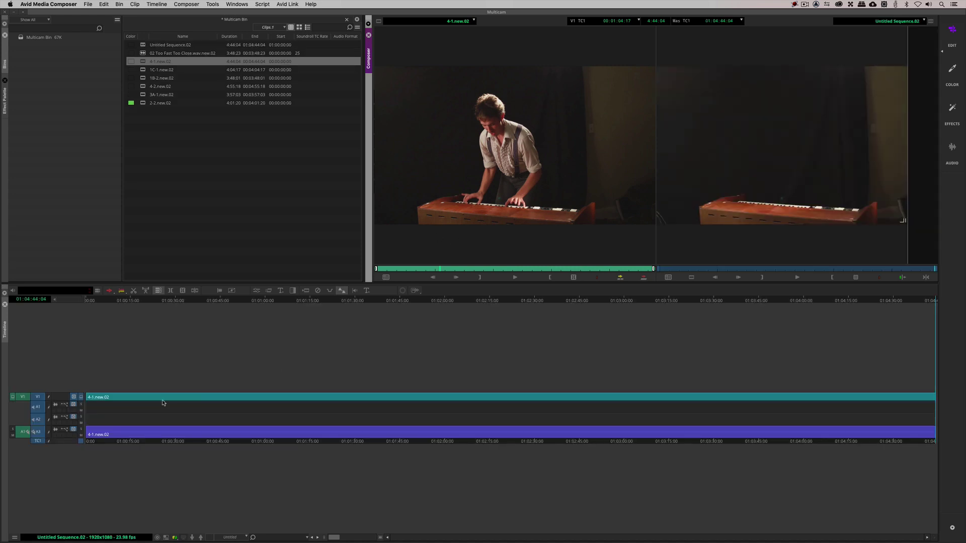
key("super+z")
left_click(91, 402)
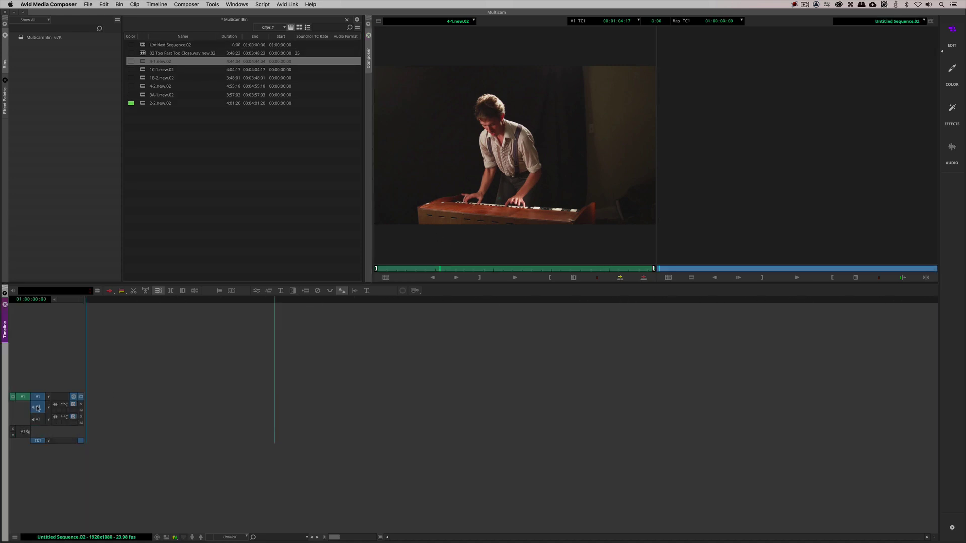
key("v")
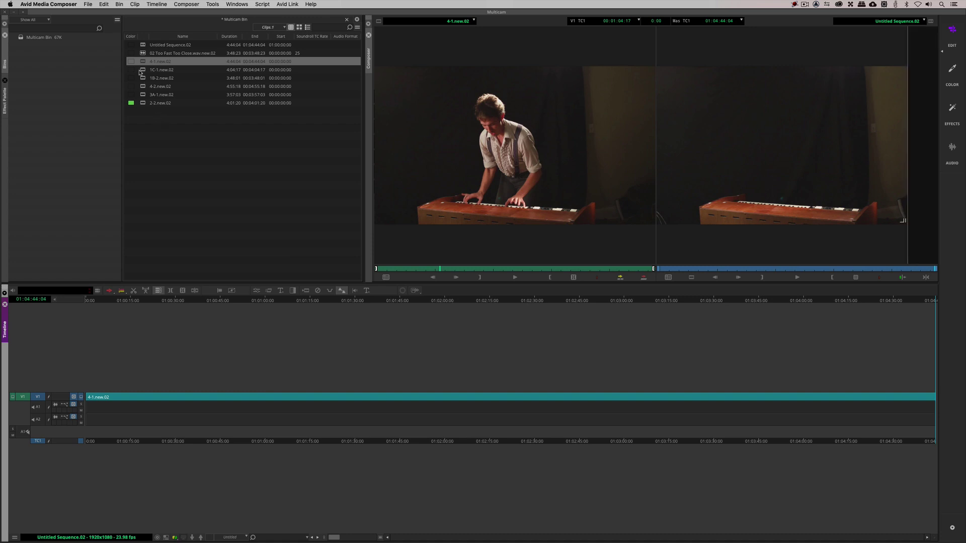
Add a V2 track and overwrite 1C-1.new.02 onto it, video only
left_click(141, 70)
double_click(141, 70)
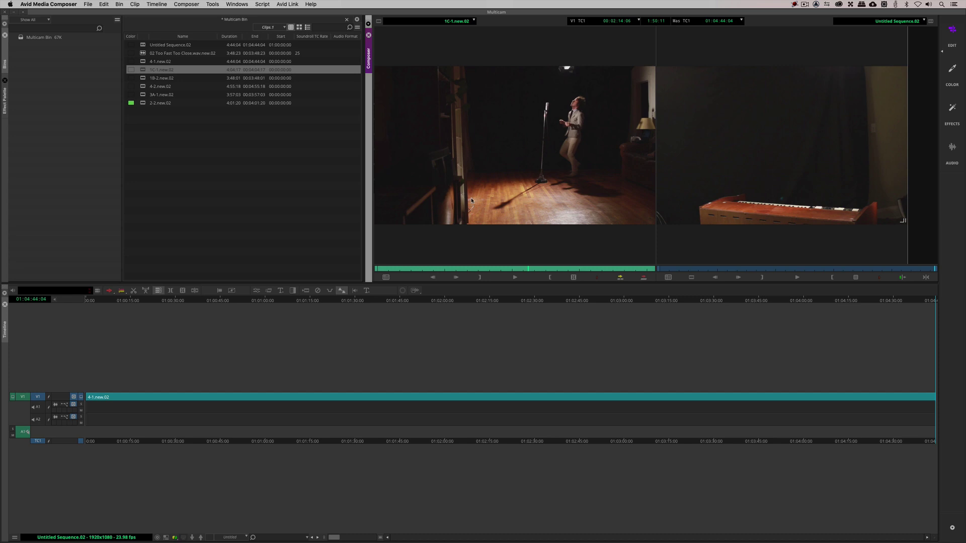
left_click(335, 403)
key("super+y")
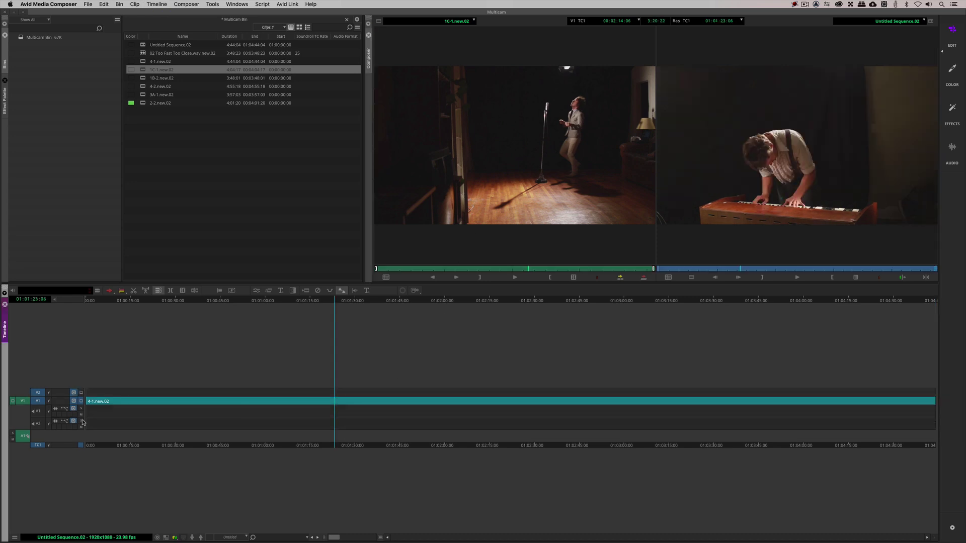
left_click(157, 402)
key("b")
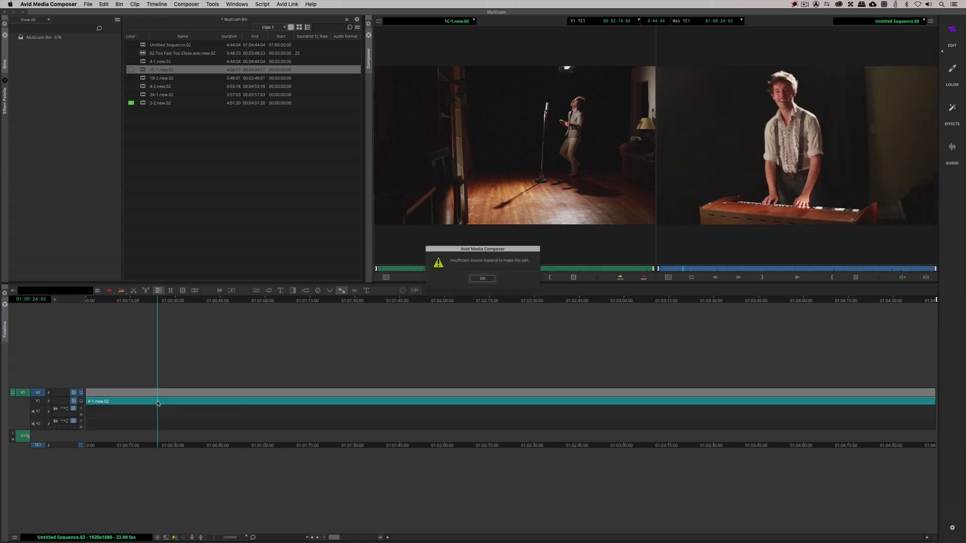
left_click(482, 279)
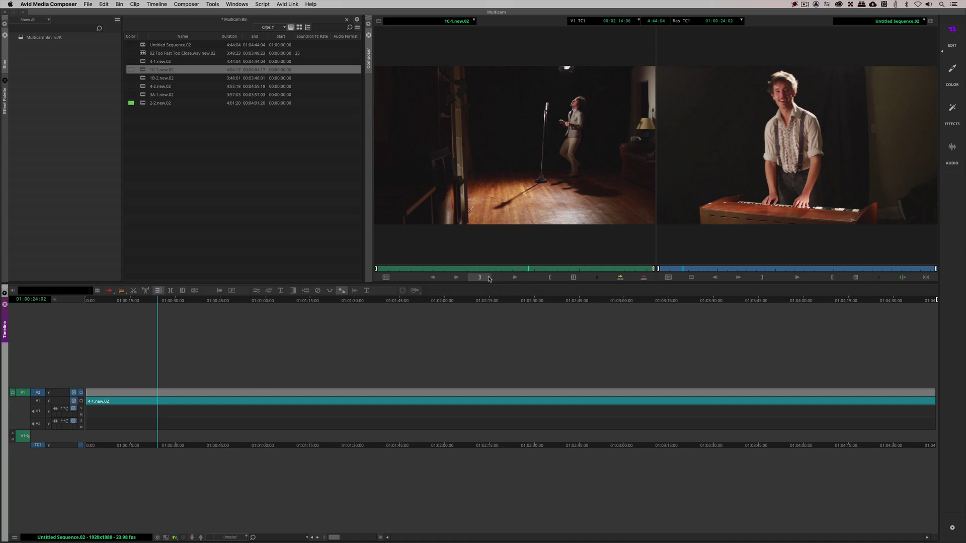
left_click(521, 399)
key("b")
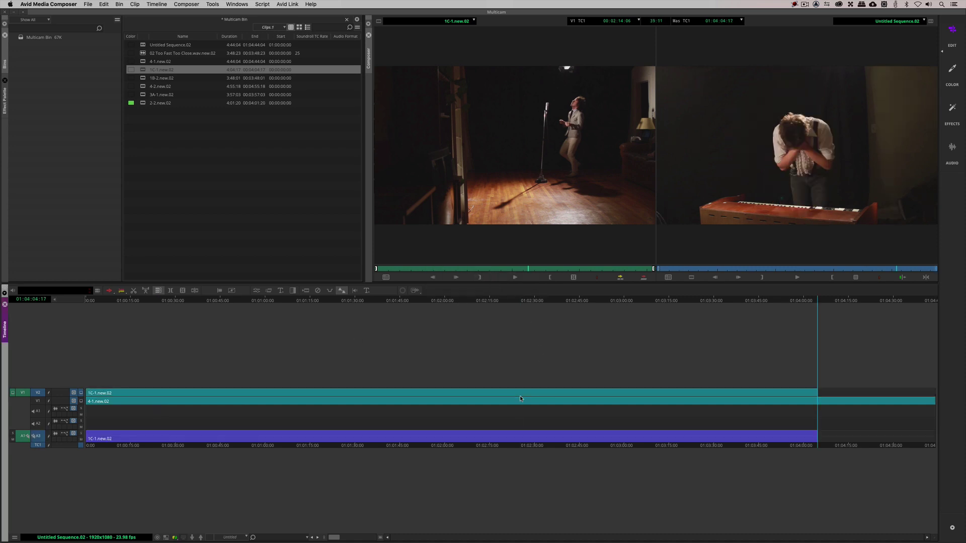
key("super+z")
left_click(23, 435)
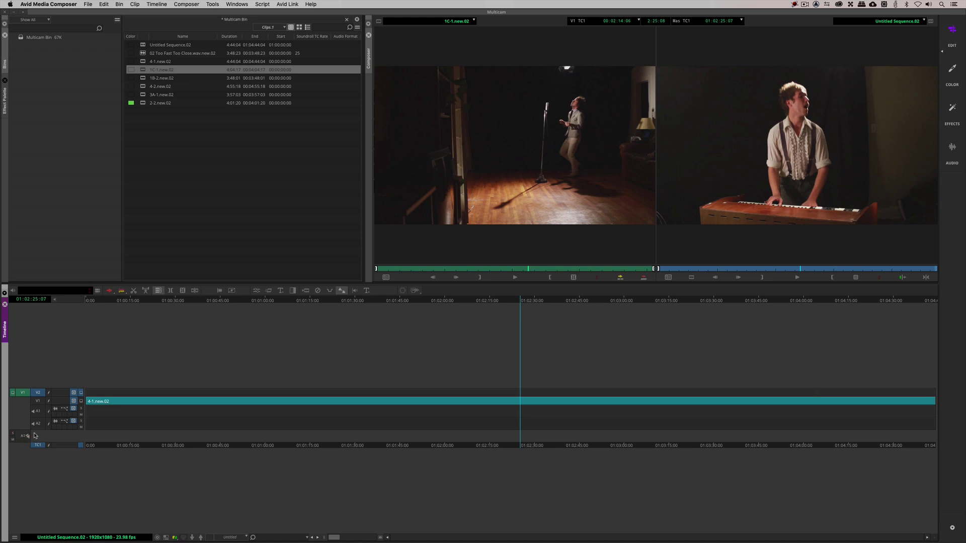
key("b")
Add a V3 track and overwrite 1B-2.new.02 onto it from the sequence start, then check the stack
left_click(336, 399)
key("super+y")
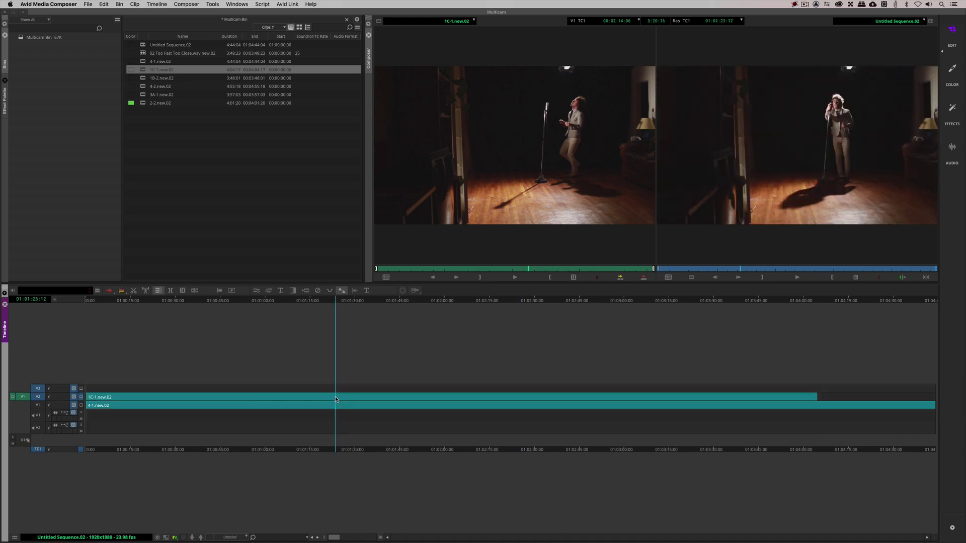
left_click(41, 391)
double_click(144, 78)
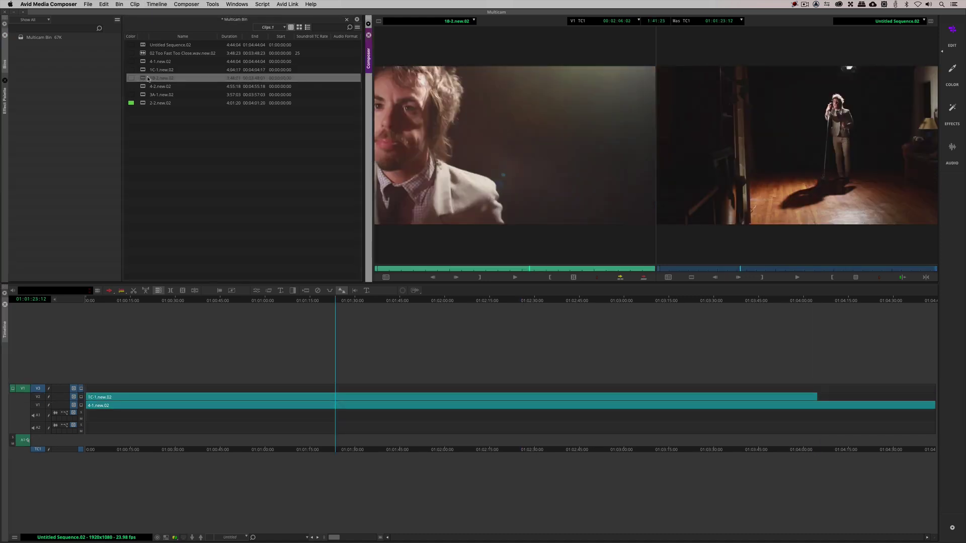
left_click(51, 406)
key("Home")
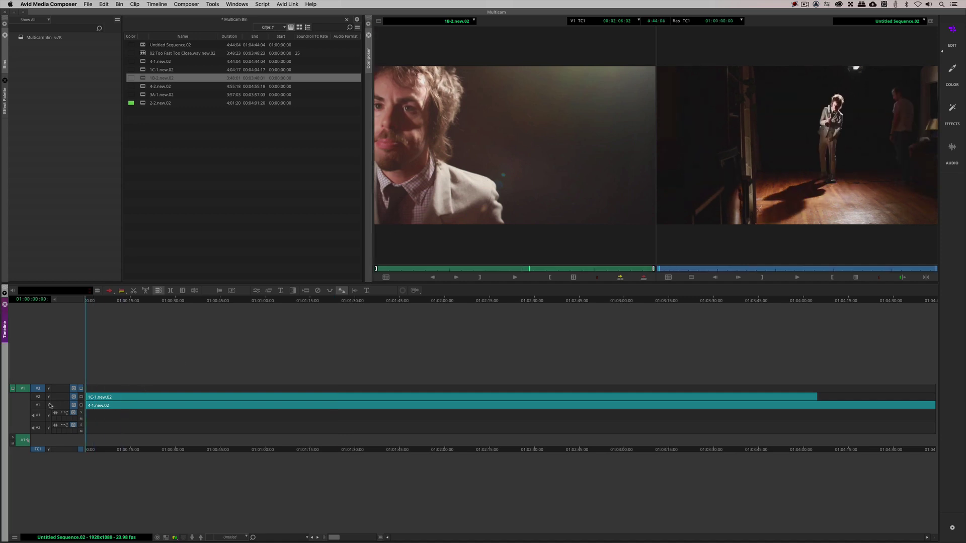
key("b")
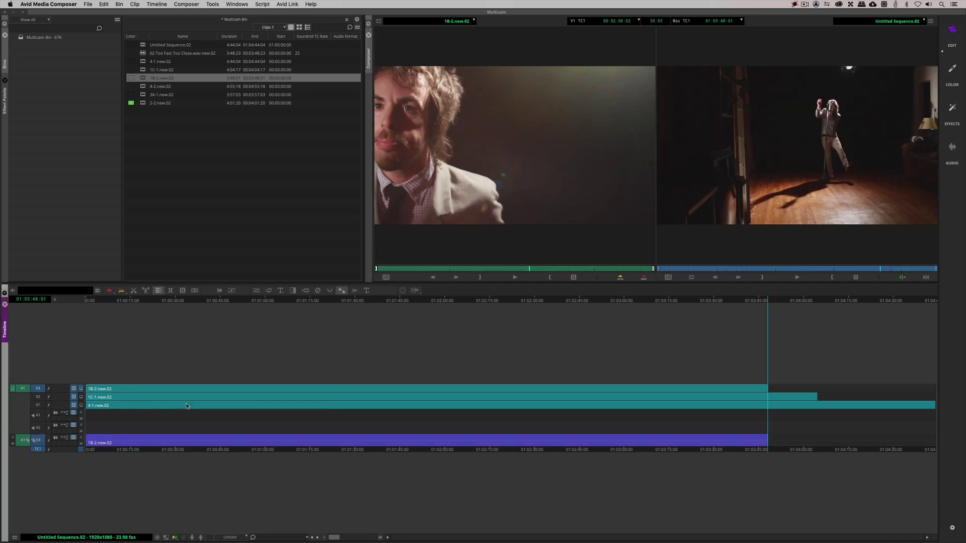
key("Delete")
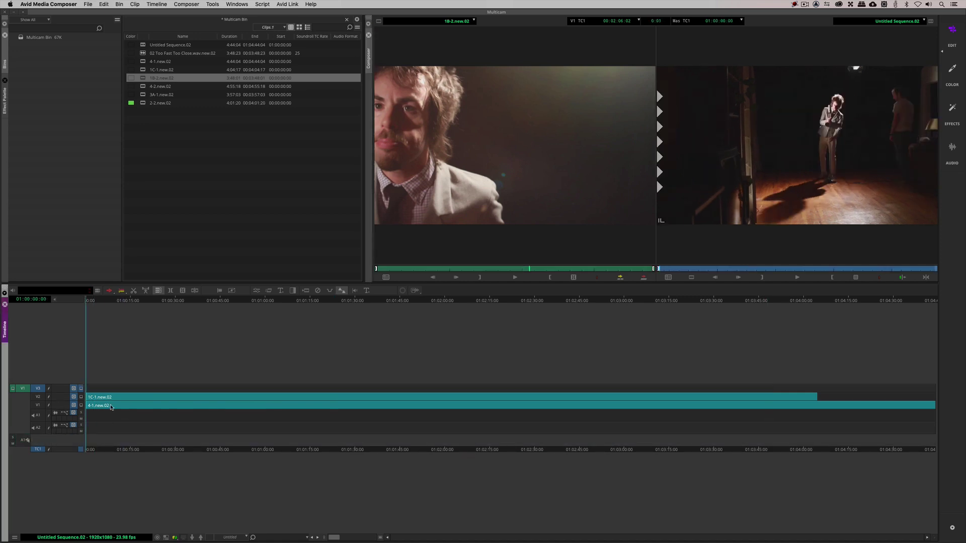
left_click(286, 390)
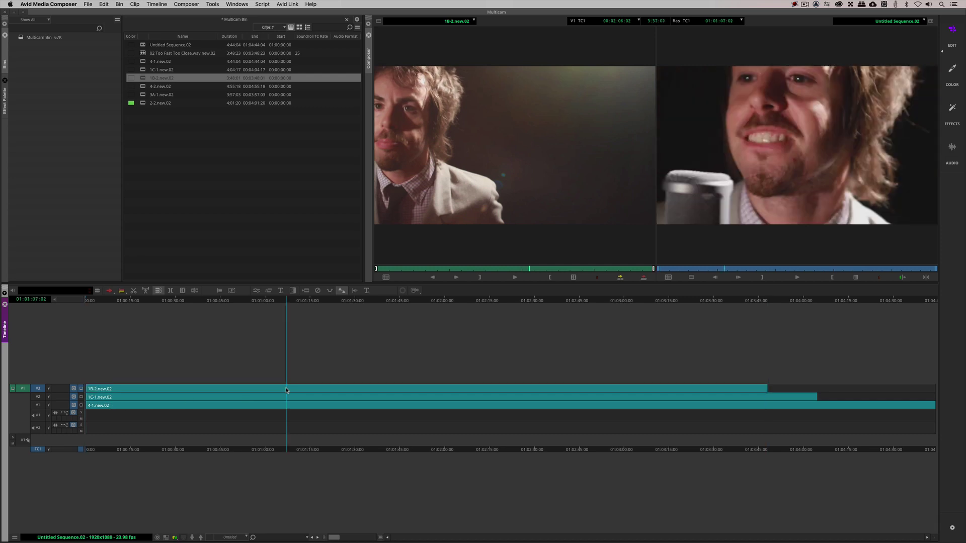
left_click(388, 390)
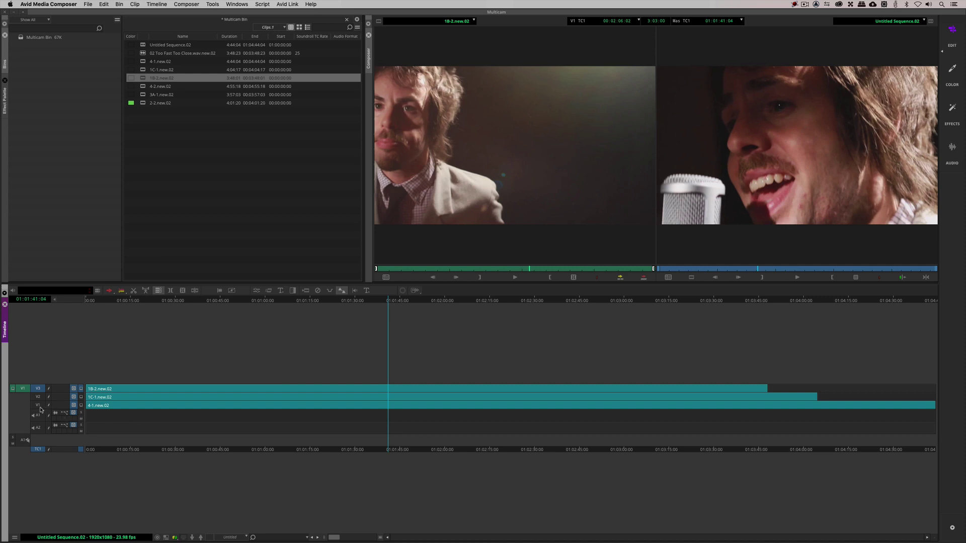
Clear the marks and make group clip Untitled Sequence.02.Grp.01 from the stacked sequence, loaded as source
key("g")
left_click(731, 190)
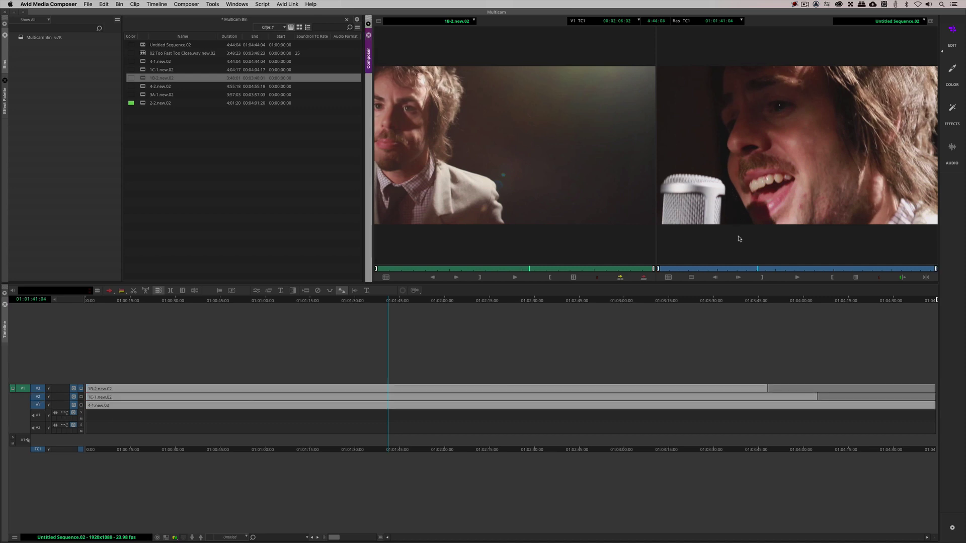
right_click(743, 175)
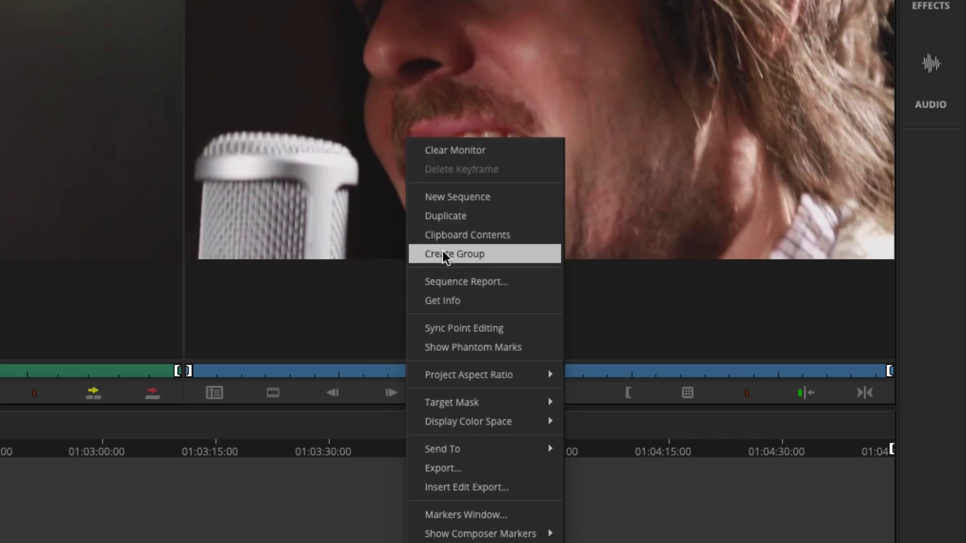
left_click(536, 245)
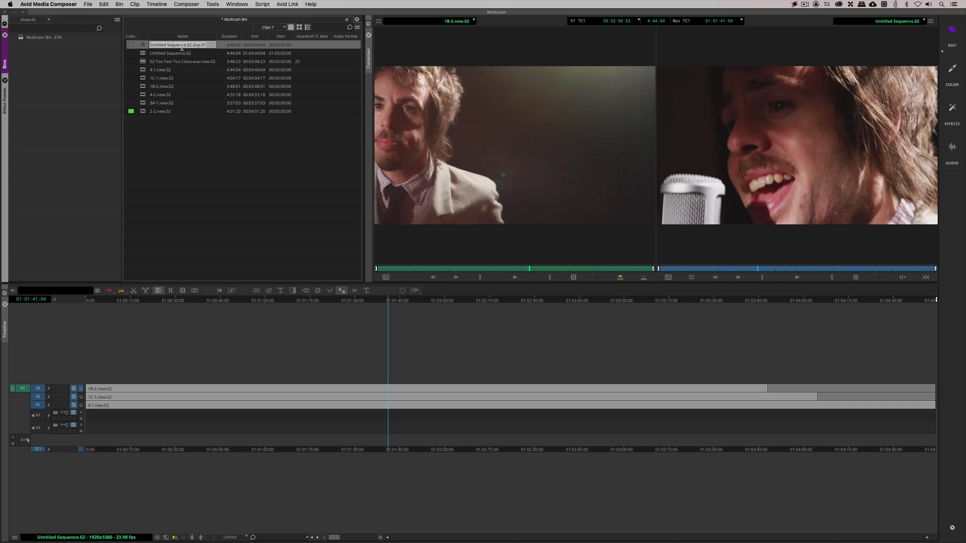
double_click(144, 47)
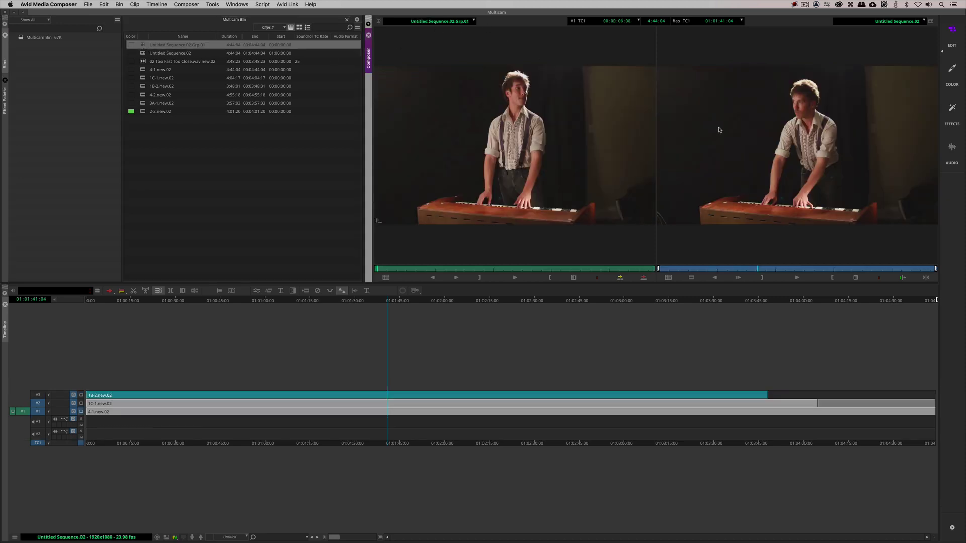
With V3 targeted, overwrite the group clip over the sequence's stacked clips
left_click(895, 21)
left_click(85, 404)
left_click(44, 397)
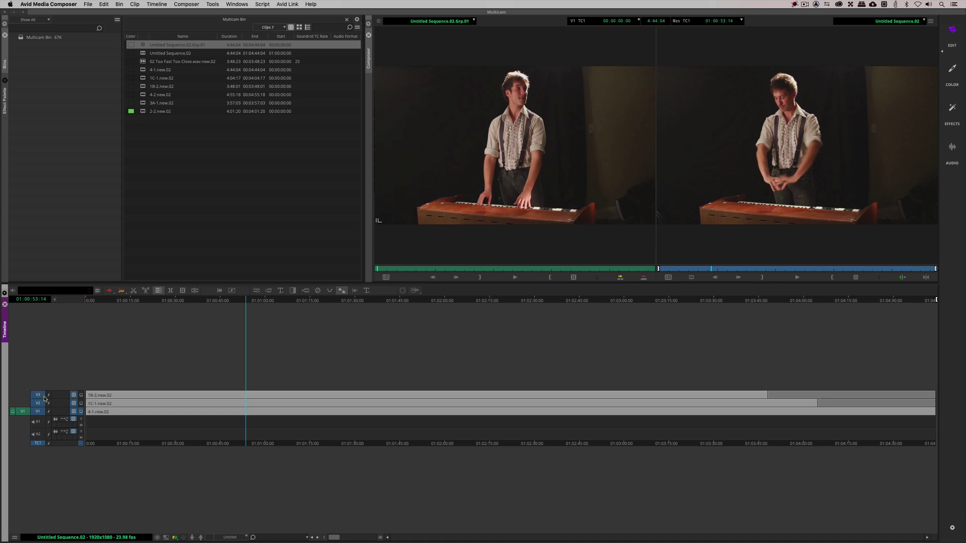
key("b")
At 01:02:00:20, show the angles side by side and switch among the piano, standing and close-up cuts, ending on piano
left_click(447, 421)
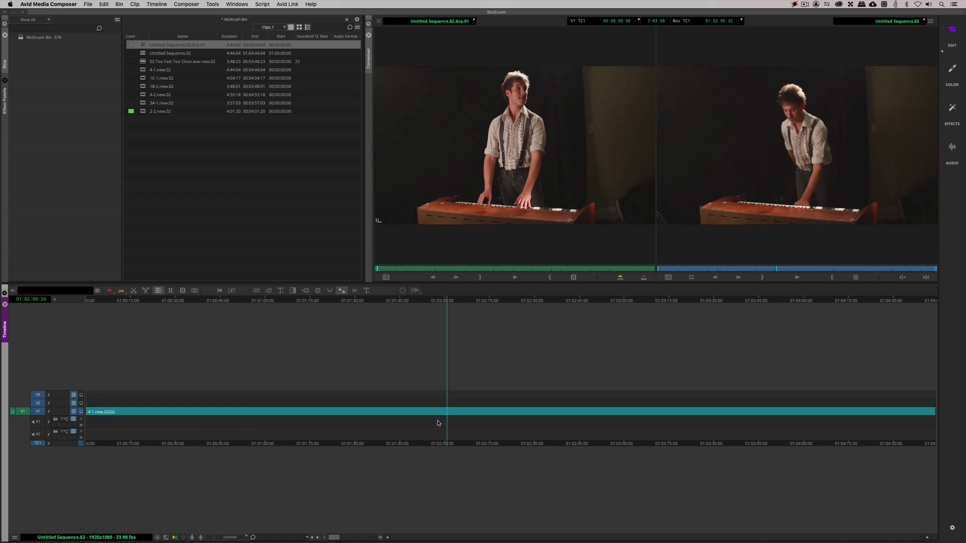
left_click(856, 278)
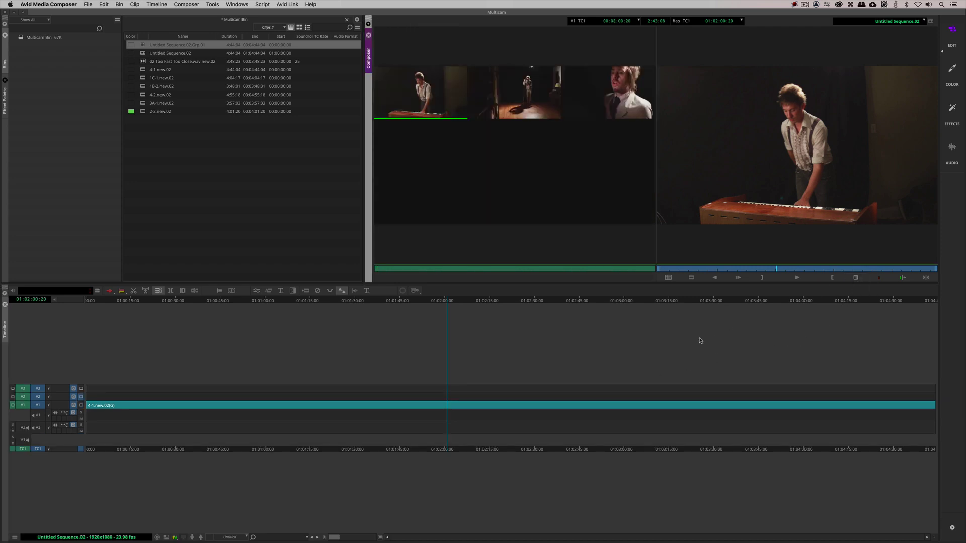
left_click(505, 101)
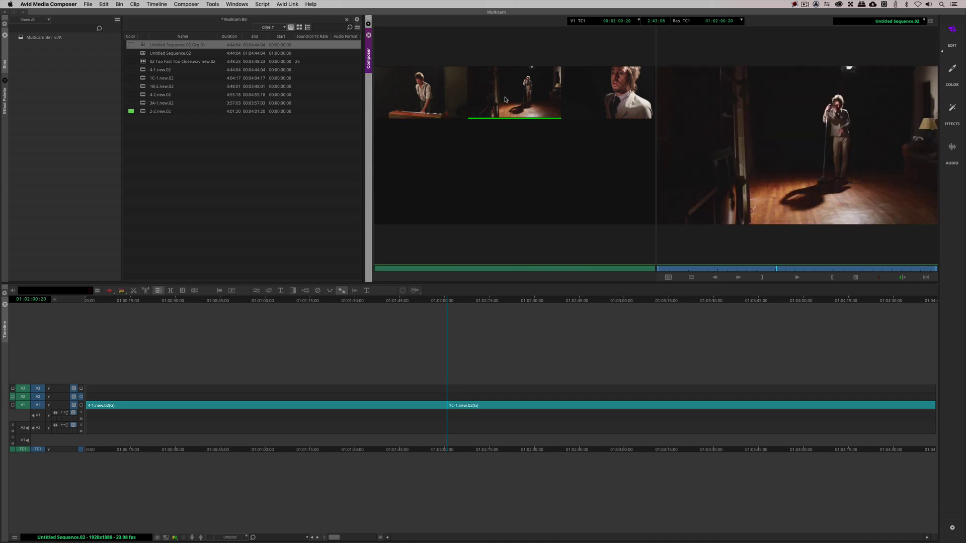
left_click(596, 96)
left_click(422, 102)
left_click(505, 97)
left_click(590, 100)
left_click(440, 104)
left_click(506, 101)
left_click(594, 97)
left_click(448, 102)
left_click(514, 102)
left_click(598, 103)
left_click(508, 101)
left_click(440, 103)
left_click(524, 100)
left_click(591, 99)
left_click(445, 94)
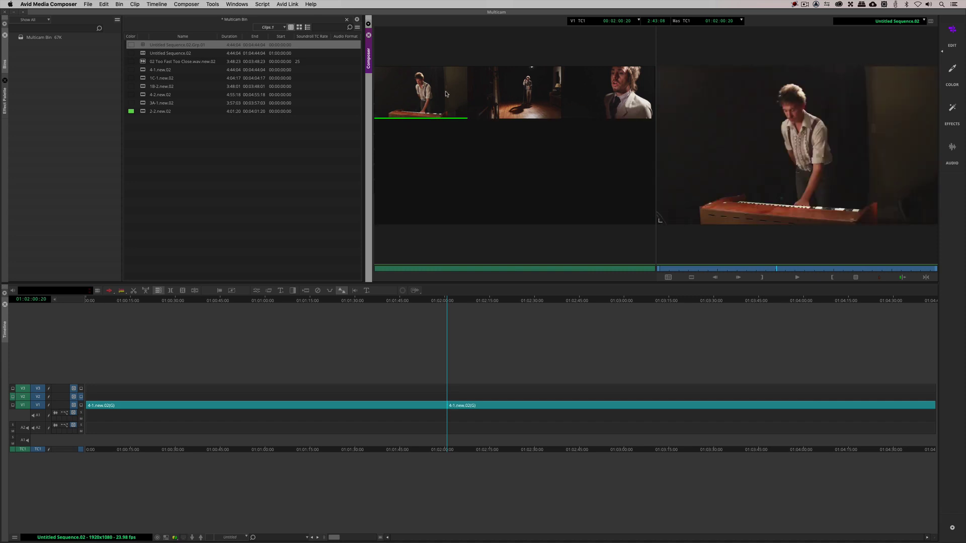
Delete Untitled Sequence.02 and its group clip from the bin
left_click(143, 54, "shift")
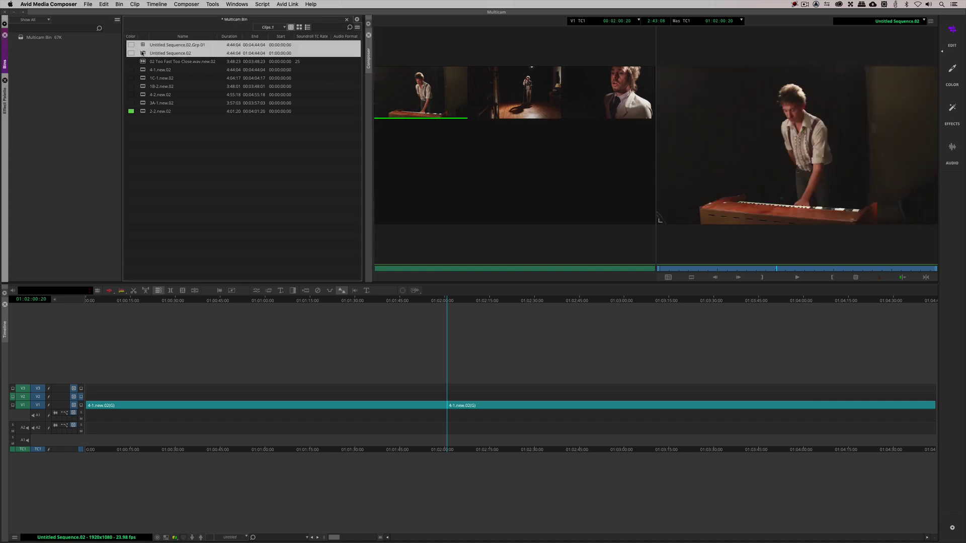
key("Delete")
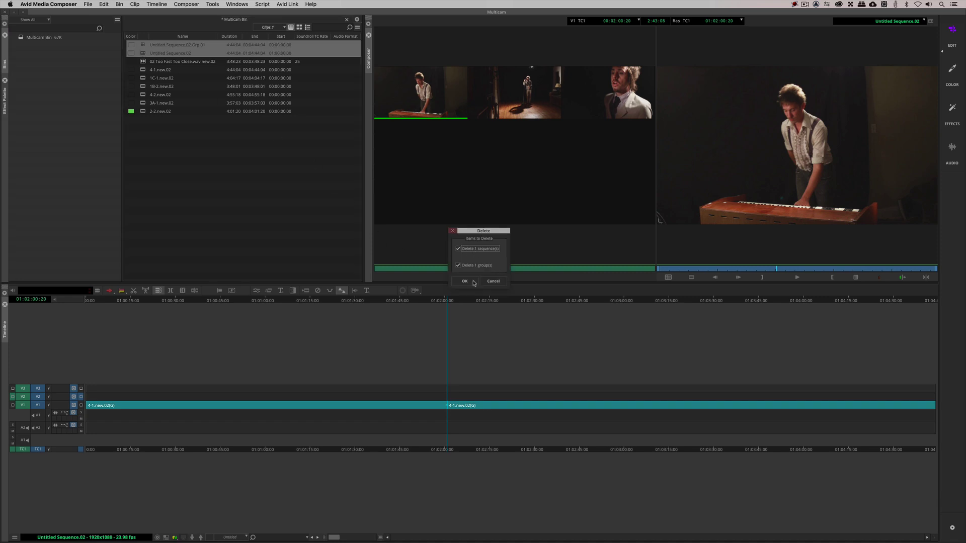
left_click(465, 281)
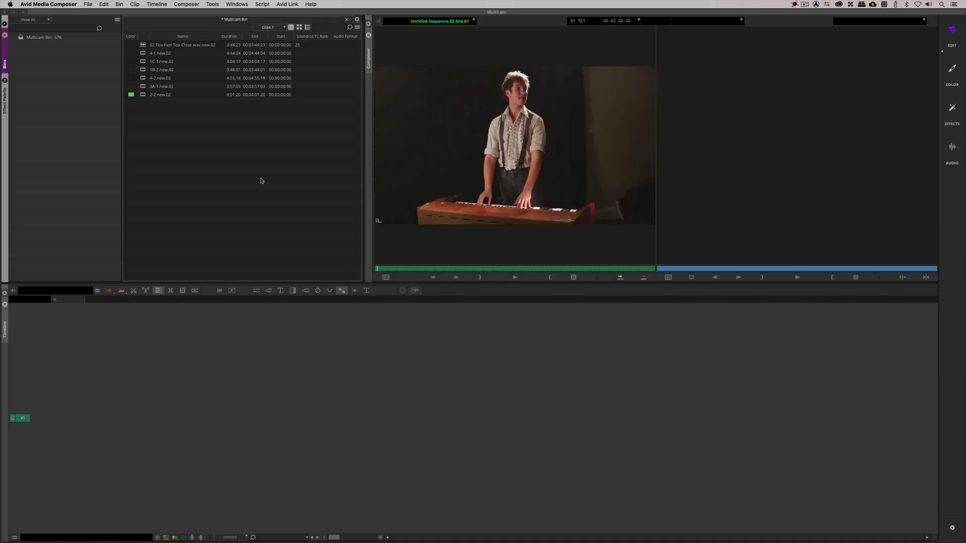
Group the five camera clips, 4-1.new.02 through 3A-1.new.02, into a new group clip
left_click(153, 53)
left_click(145, 87, "shift")
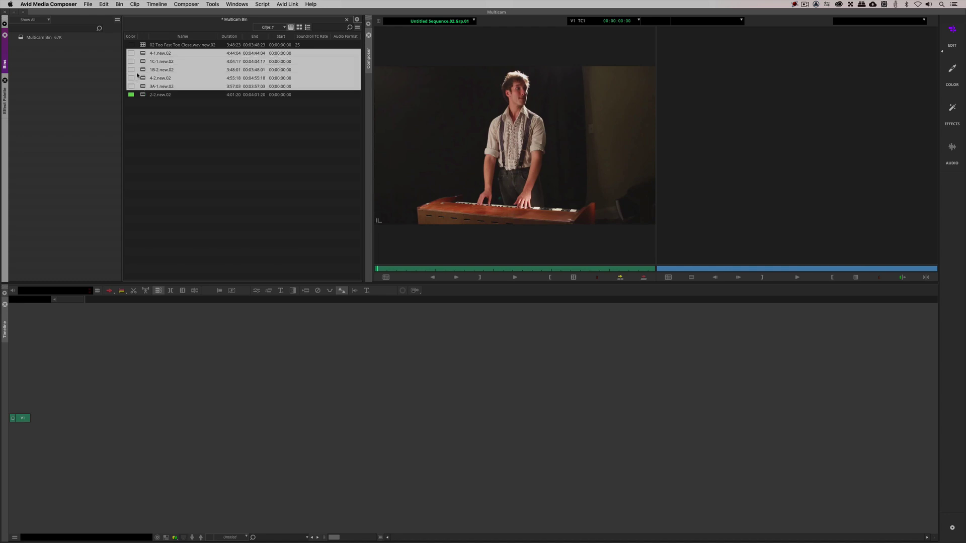
right_click(139, 74)
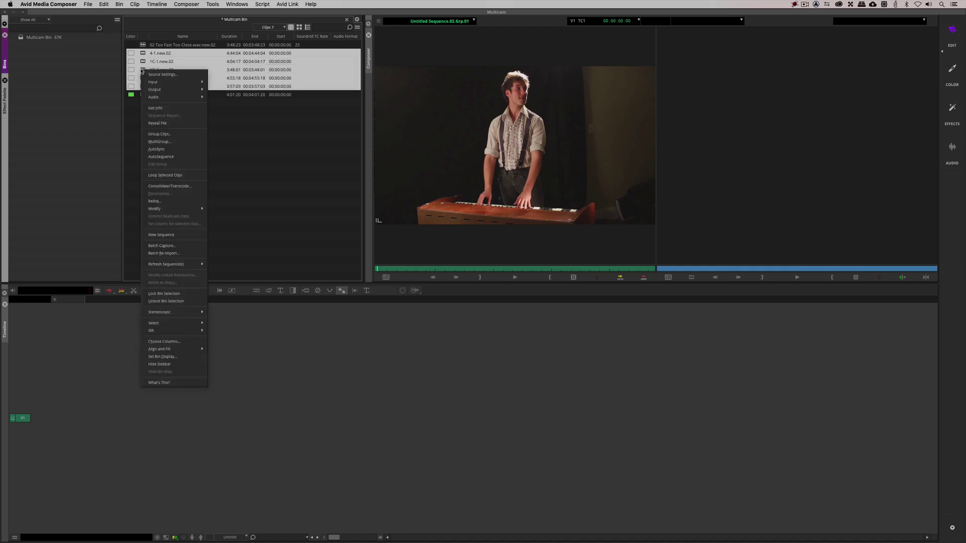
left_click(175, 133)
left_click(494, 301)
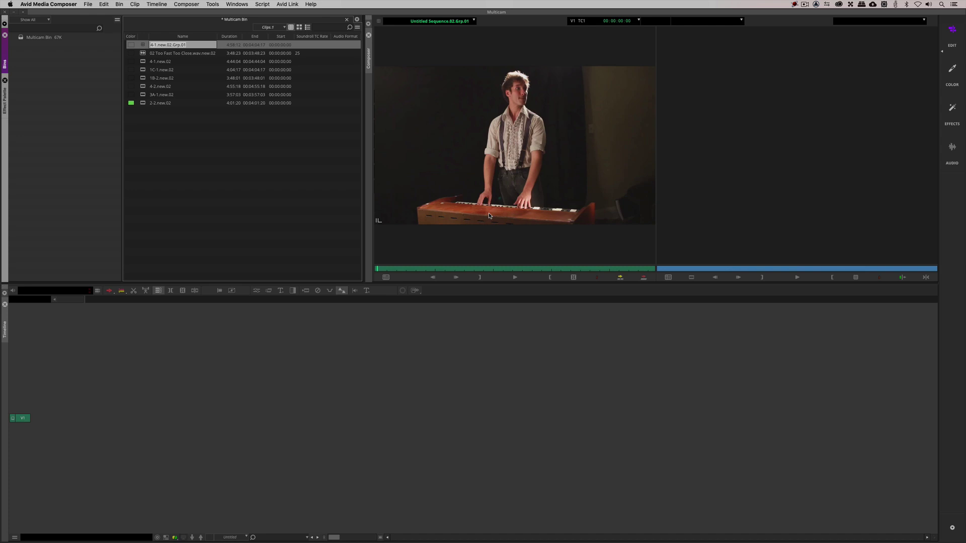
Overwrite group clip 4-1.new.02.Grp.01 into Untitled Sequence.03 and display the five-angle multicam grid
double_click(142, 45)
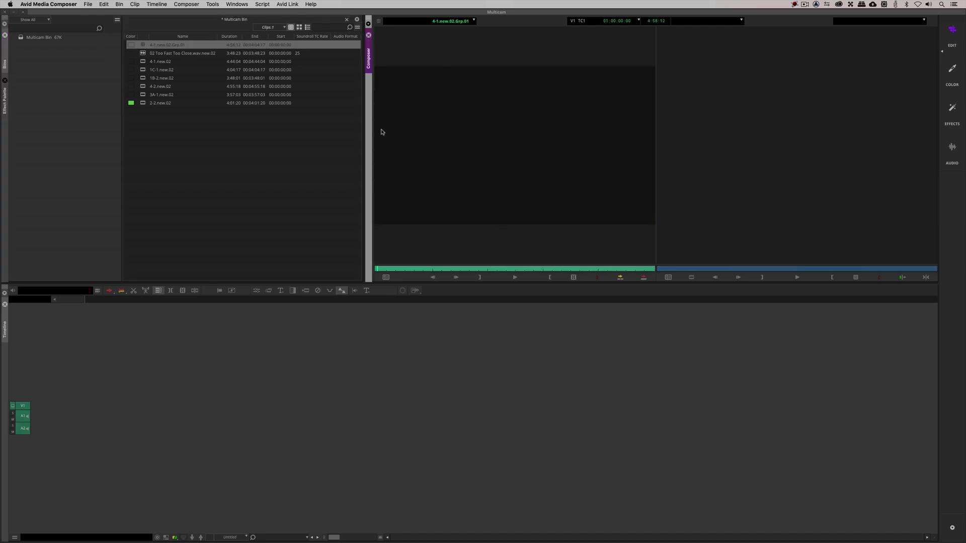
key("b")
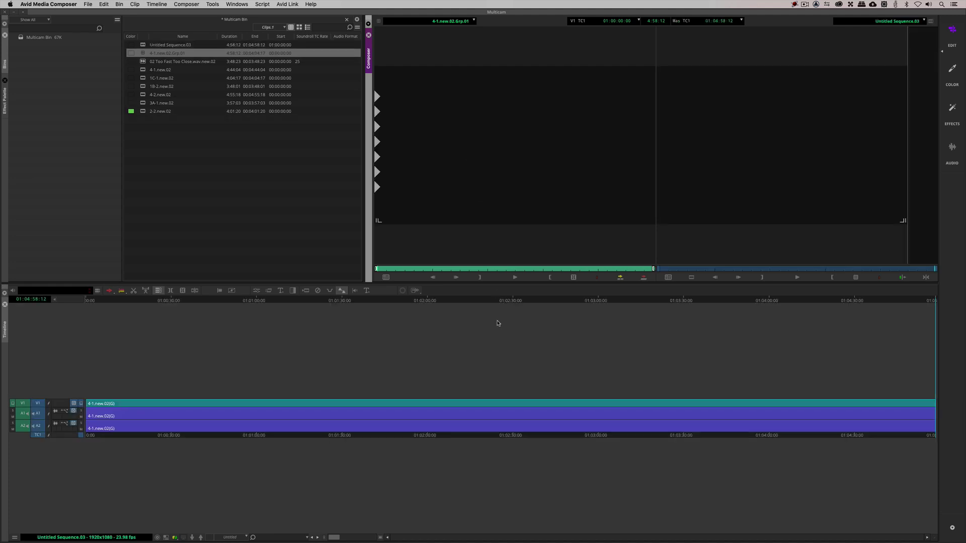
left_click(479, 406)
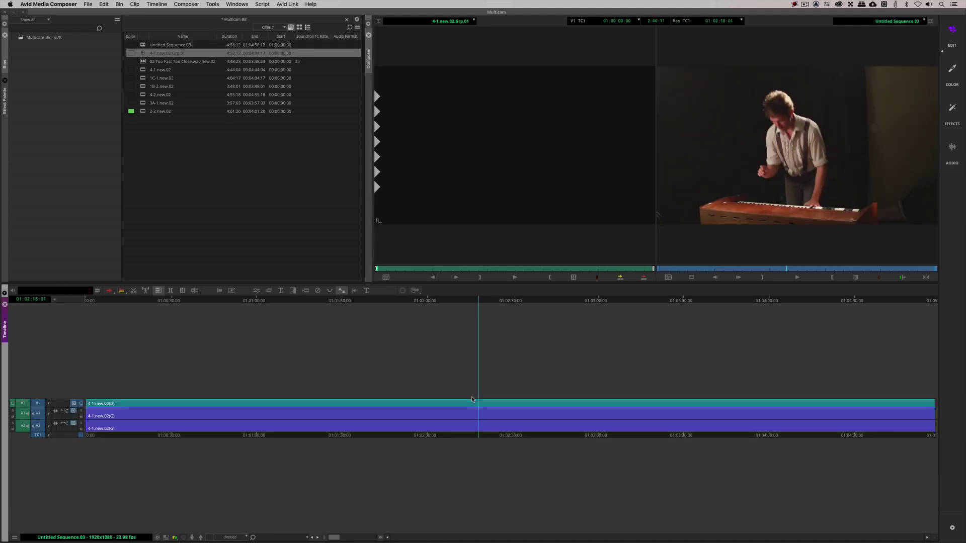
left_click(857, 278)
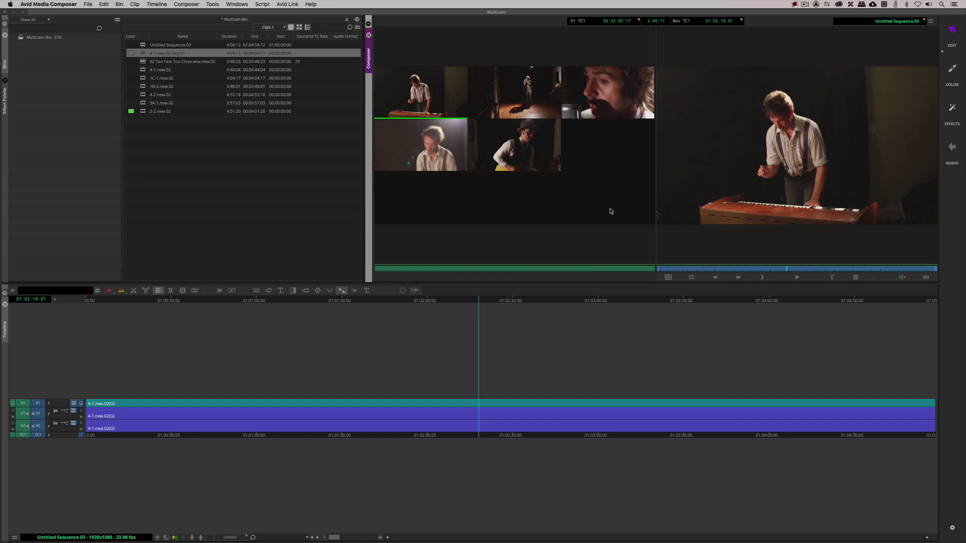
Play from 01:01:53:00, cutting live between the guitar, close-up, wide standing and keyboard angles, then stop
left_click(389, 411)
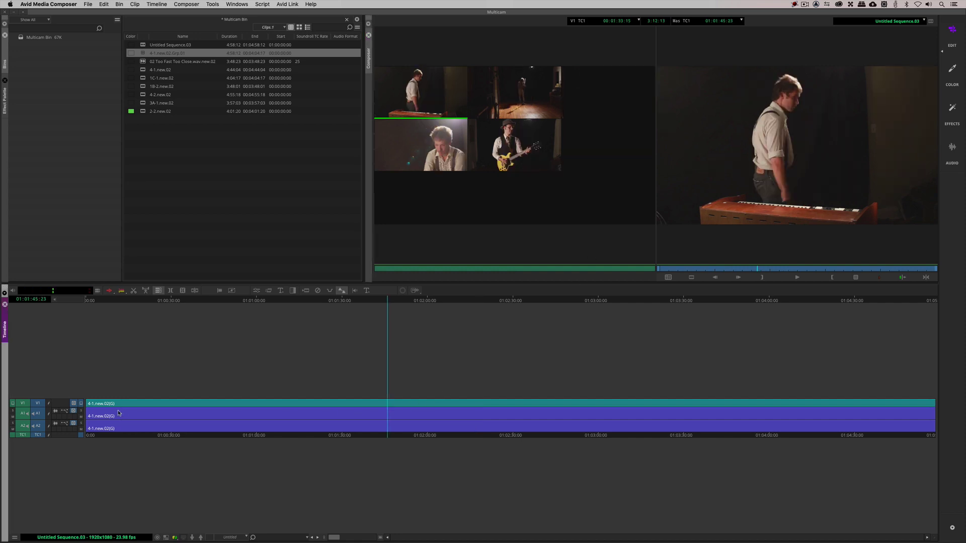
left_click(408, 413)
key("space")
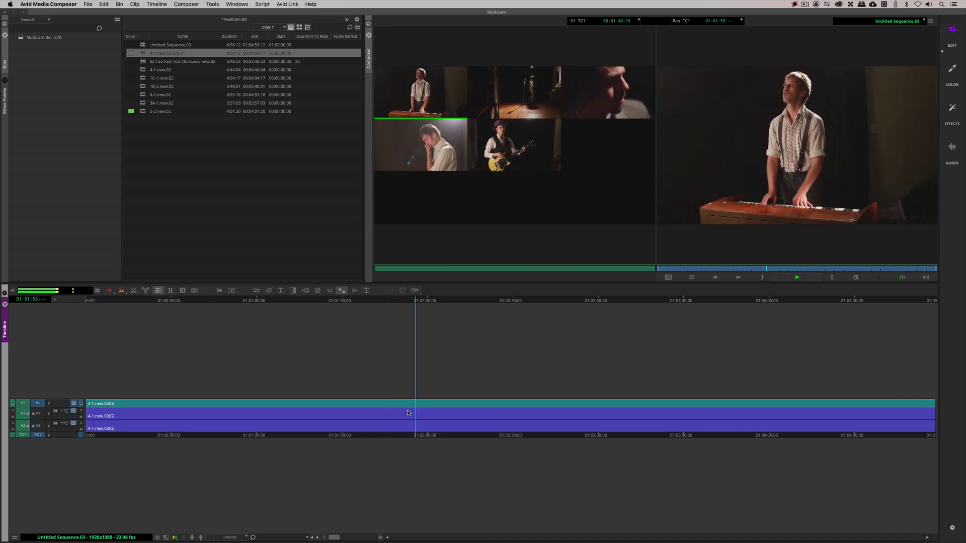
key("5")
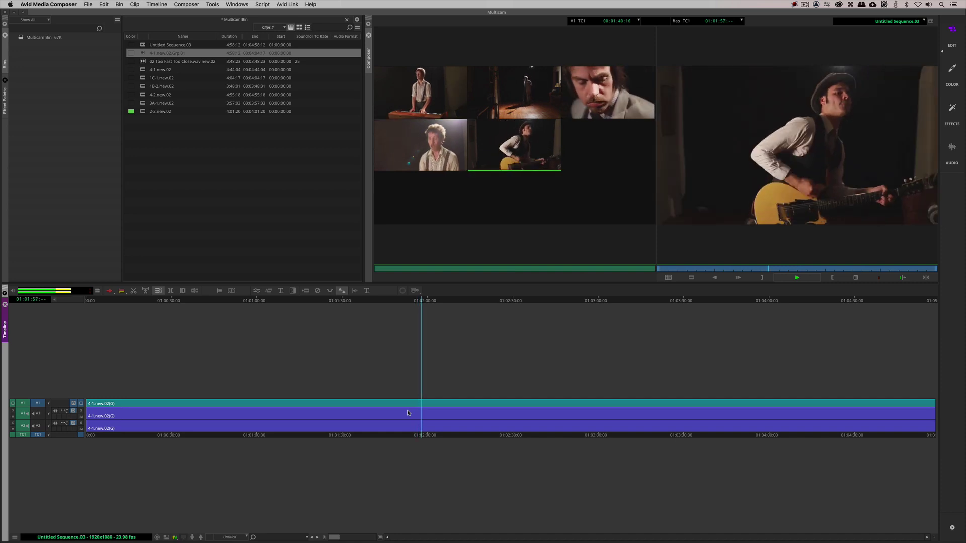
key("3")
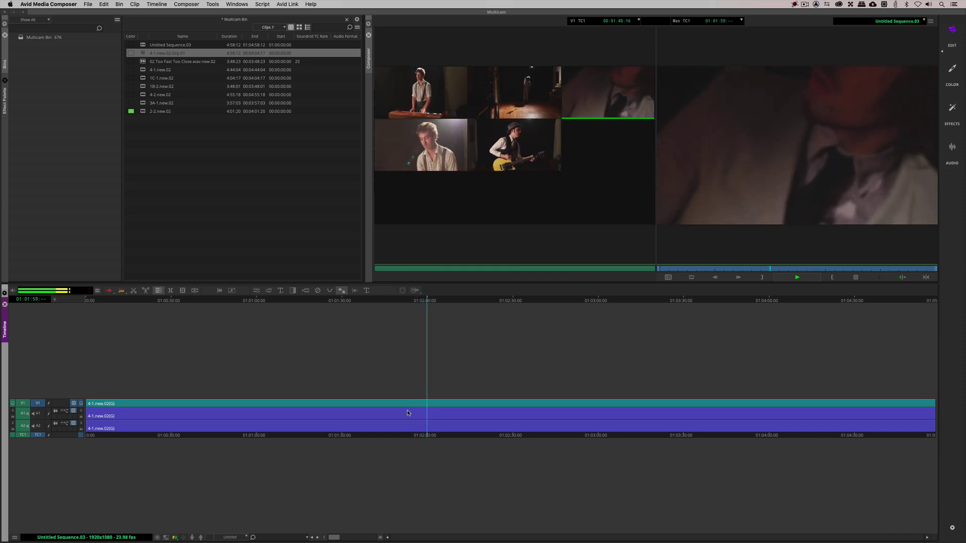
key("2")
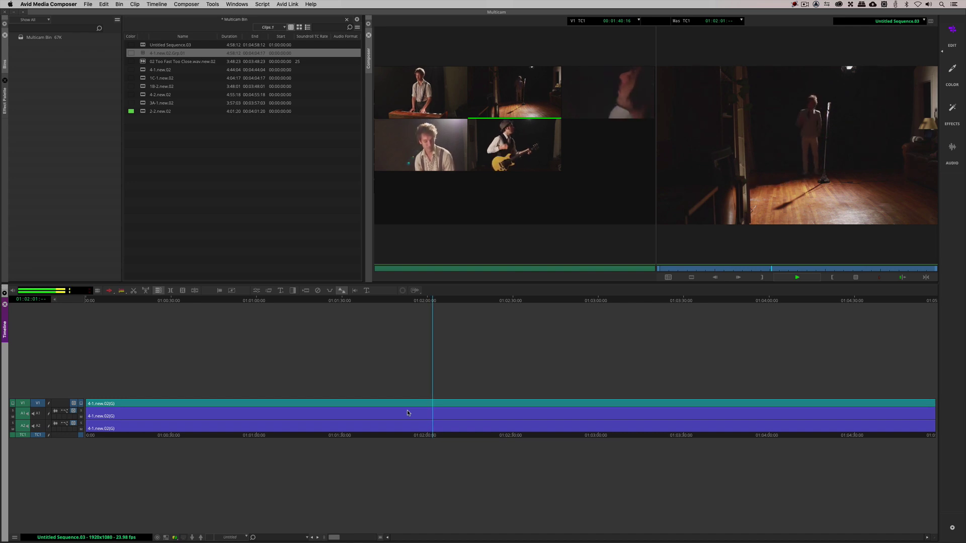
key("5")
key("3")
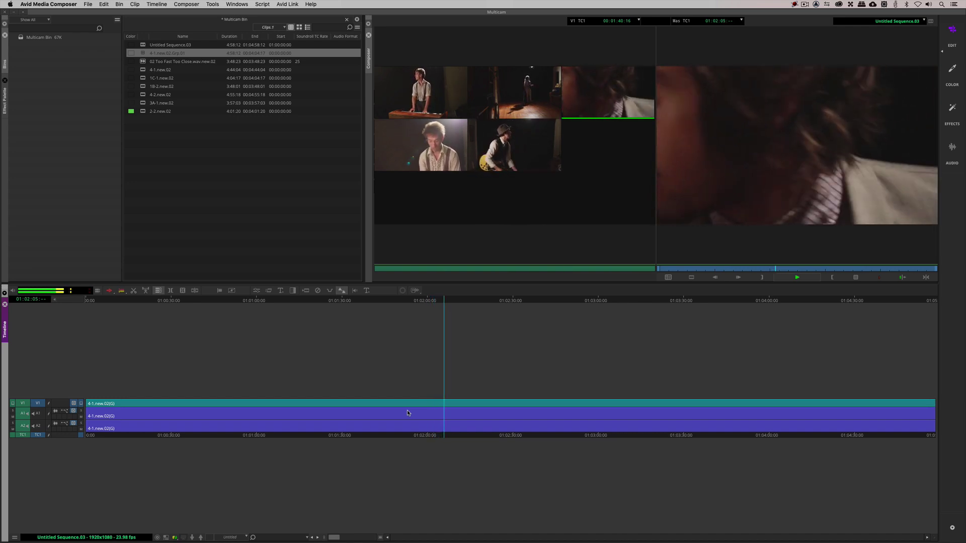
key("2")
key("1")
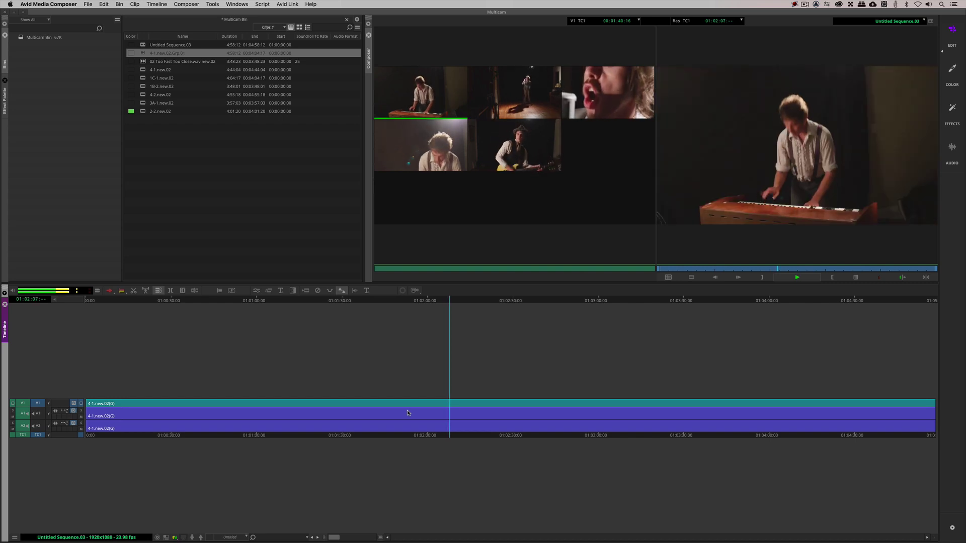
key("5")
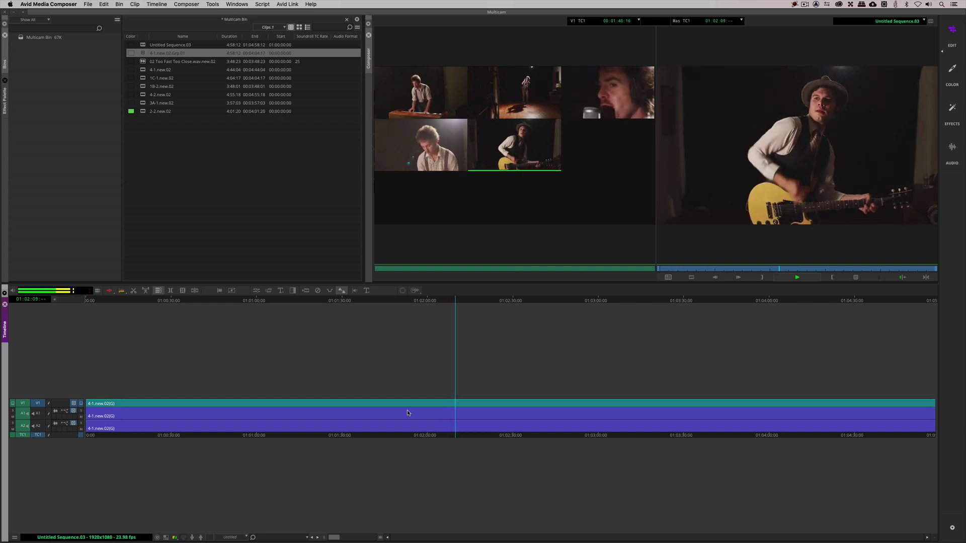
key("2")
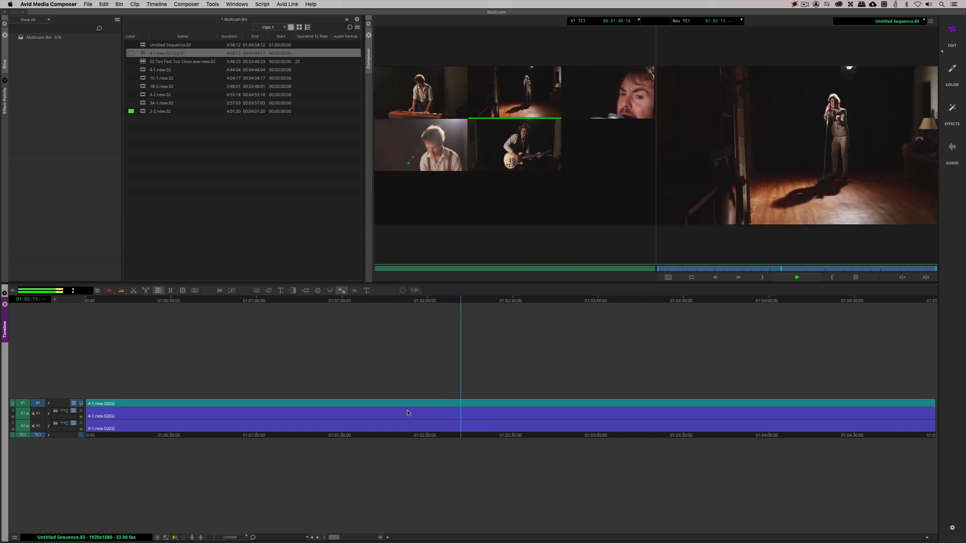
key("space")
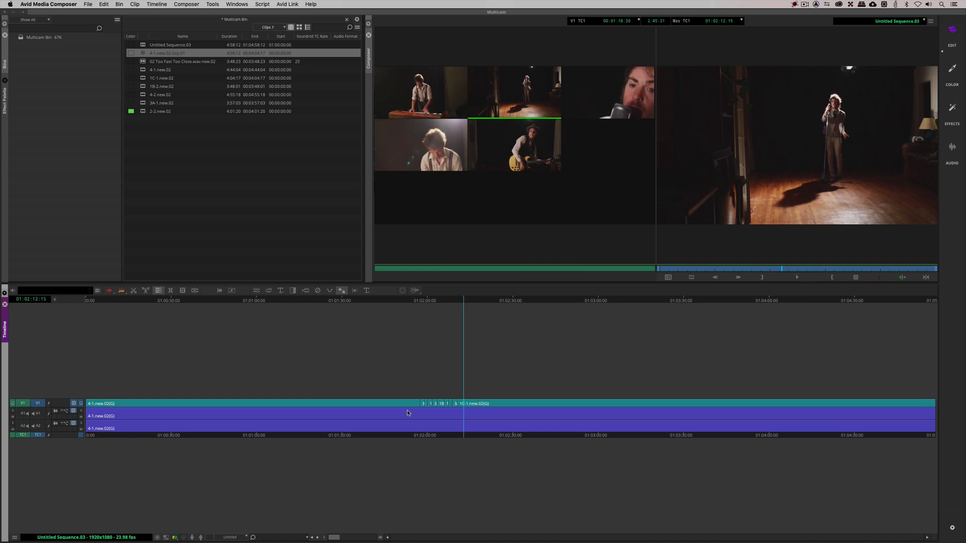